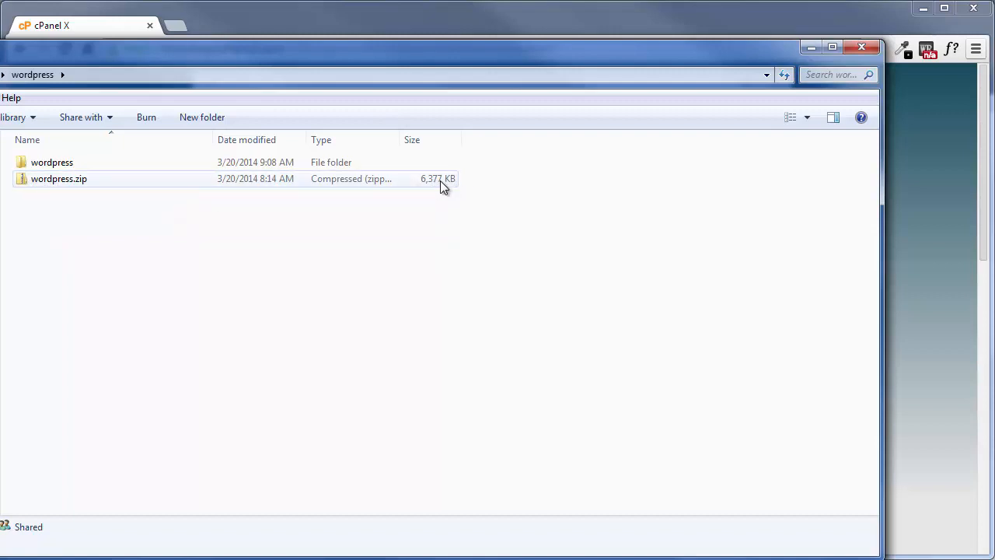
Step: Examine the contents of the unzipped wordpress folder, then return to its parent folder
mouse_move(48, 169)
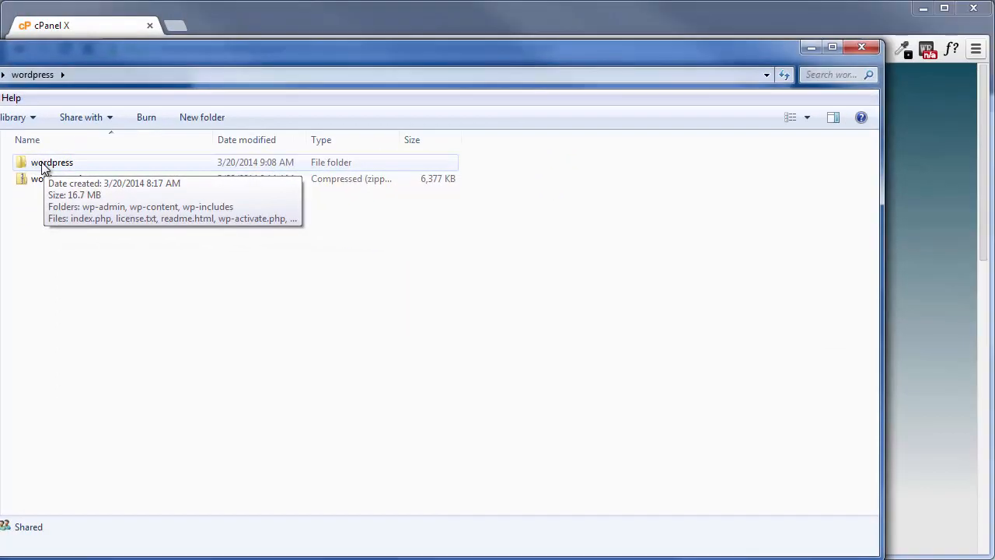
double_click(52, 165)
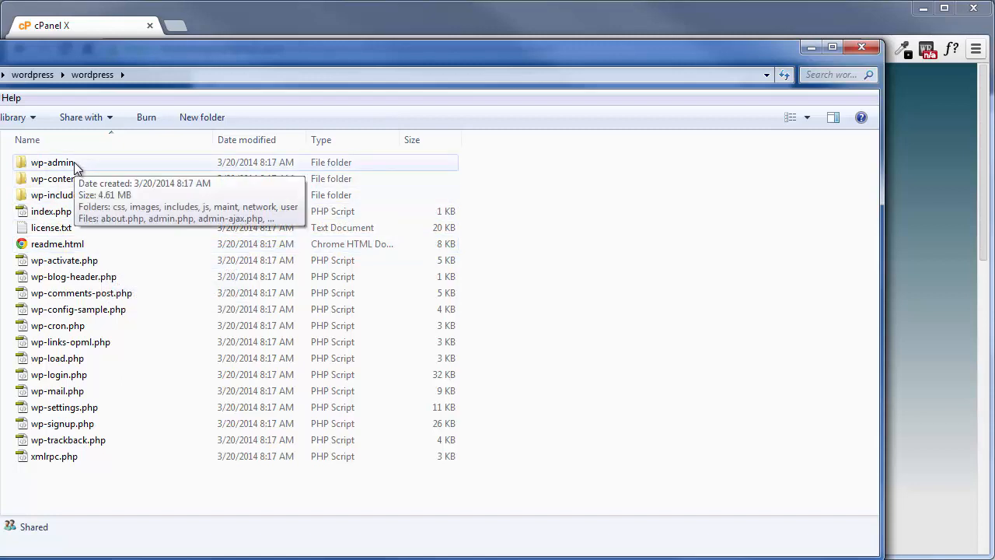
left_click(25, 75)
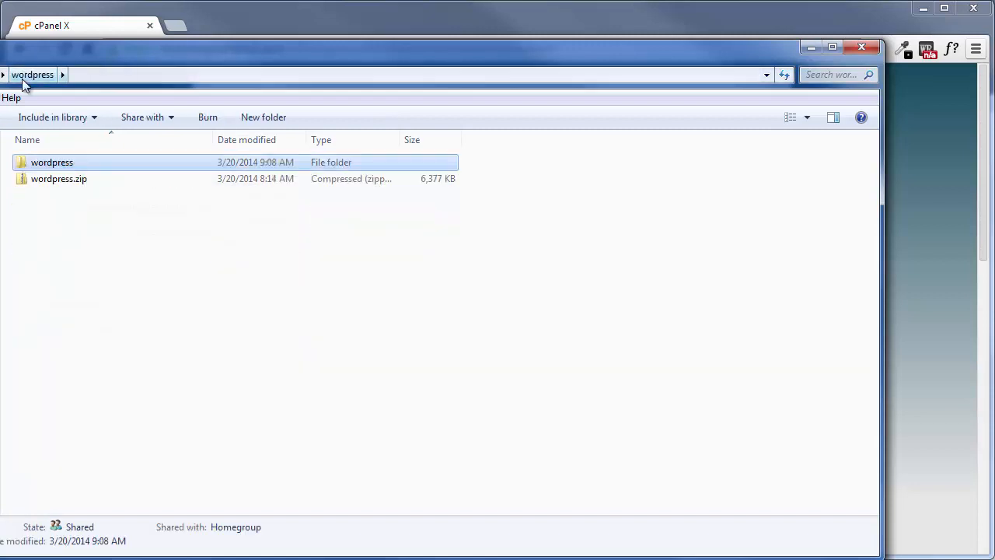
right_click(45, 181)
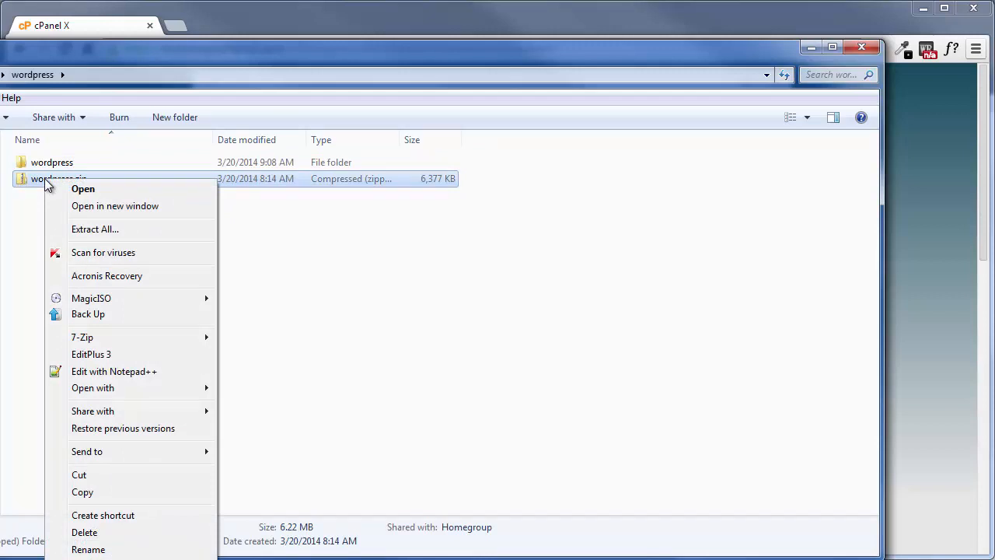
left_click(92, 229)
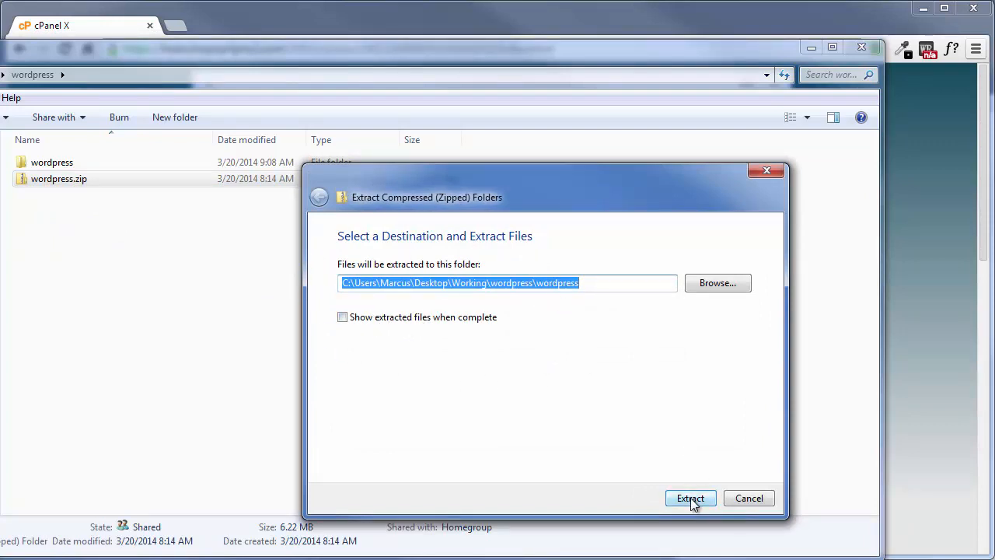
left_click(749, 499)
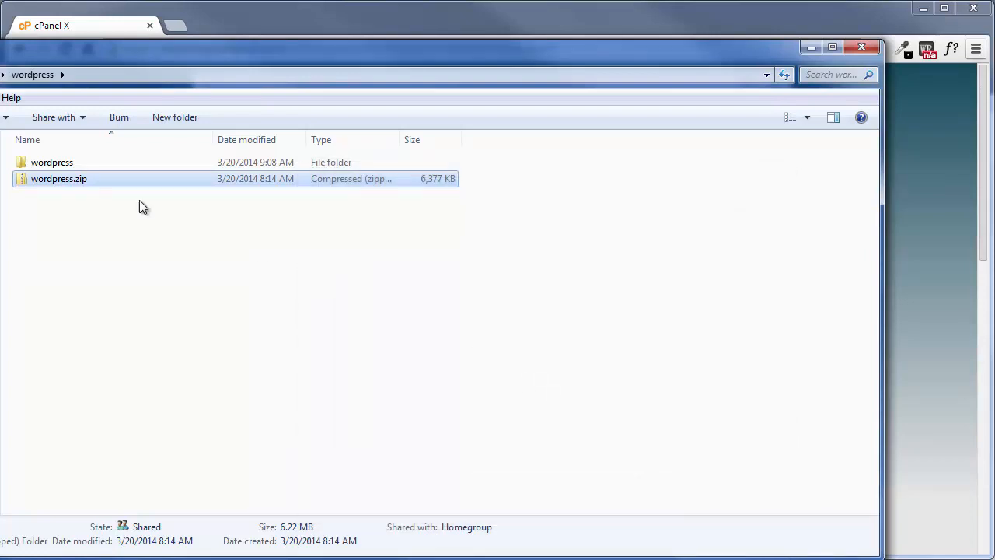
Step: Compress all files and folders inside the wordpress folder, from wp-admin to xmlrpc.php, into one zip archive and select it
double_click(45, 165)
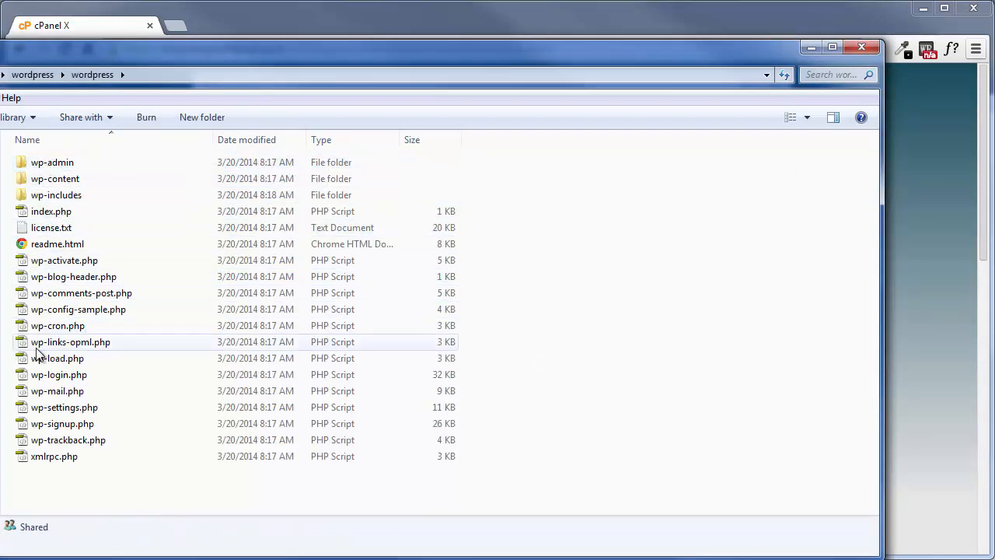
left_click(70, 166)
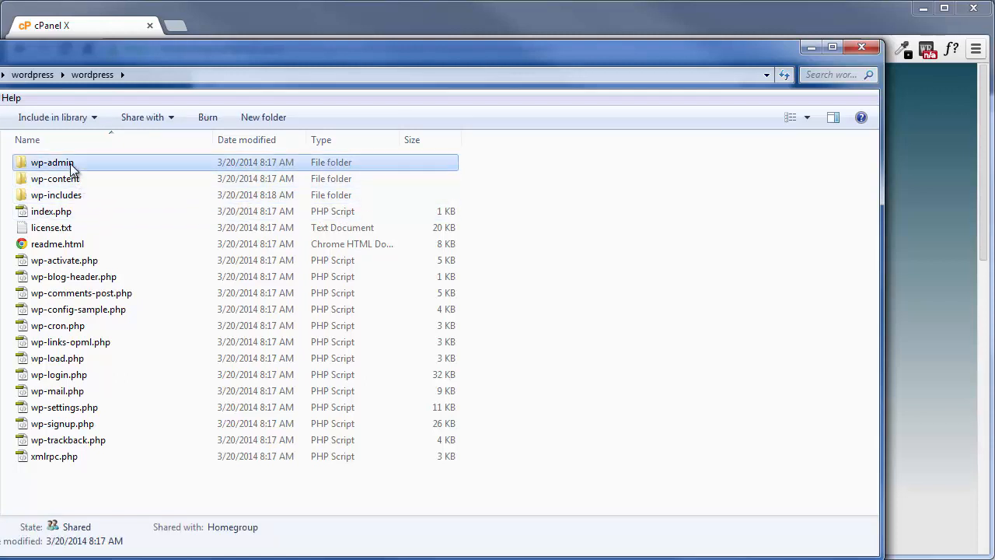
left_click(66, 458, "shift")
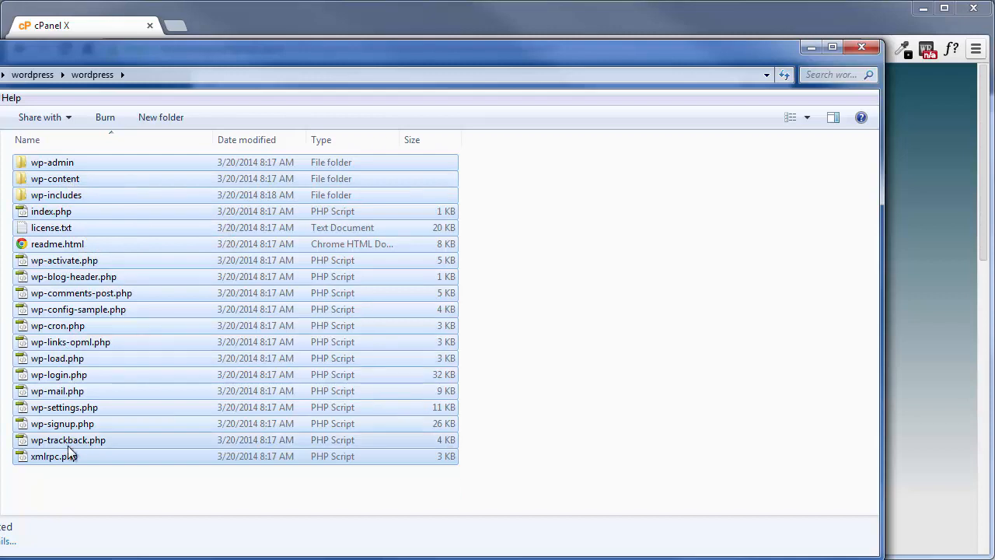
right_click(62, 265)
mouse_move(109, 441)
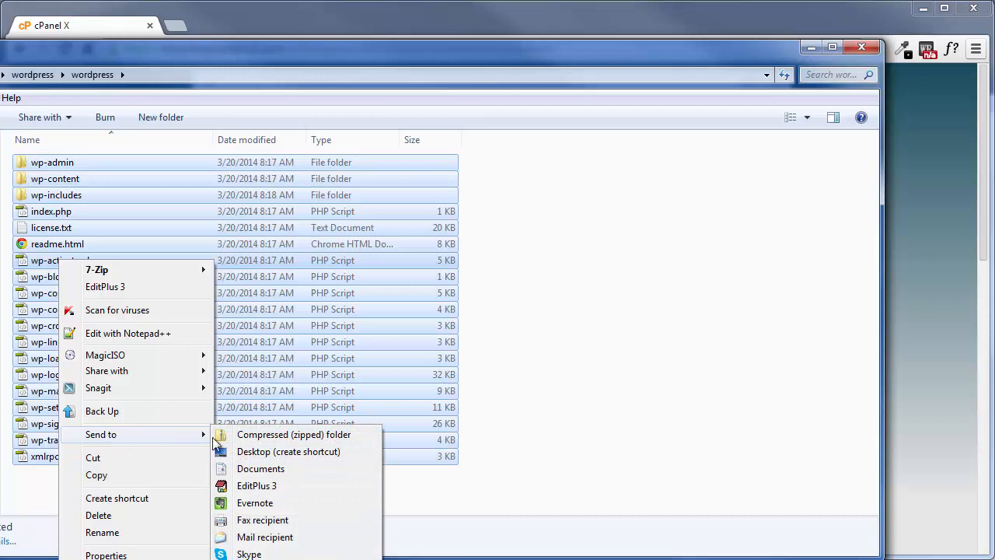
left_click(260, 437)
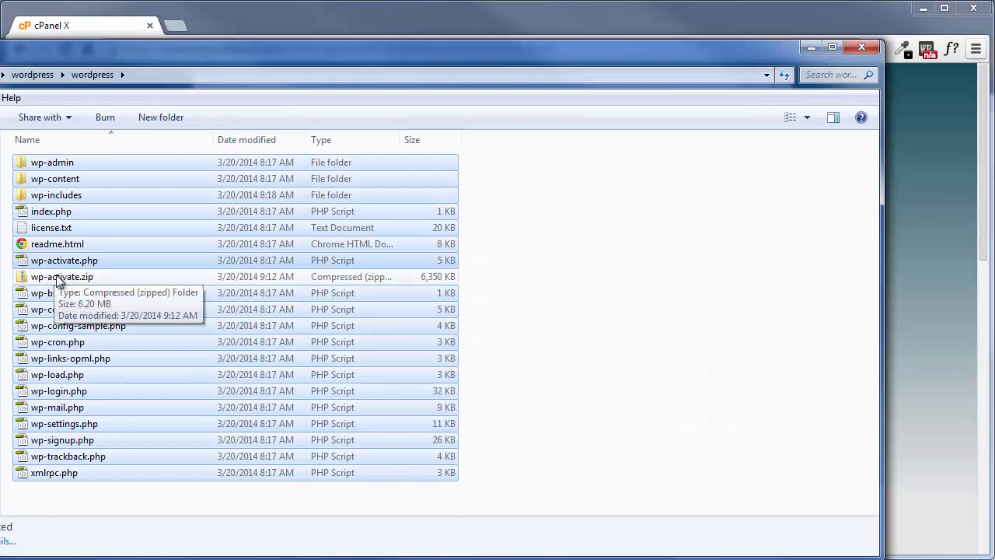
left_click(58, 280)
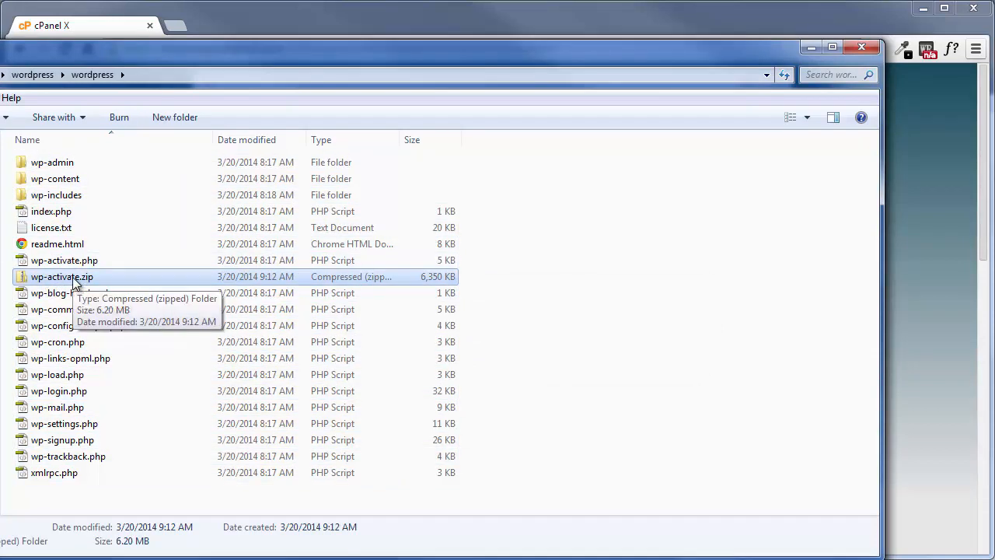
Step: Open readme.html from the wordpress folder and read through its installation instructions
double_click(44, 245)
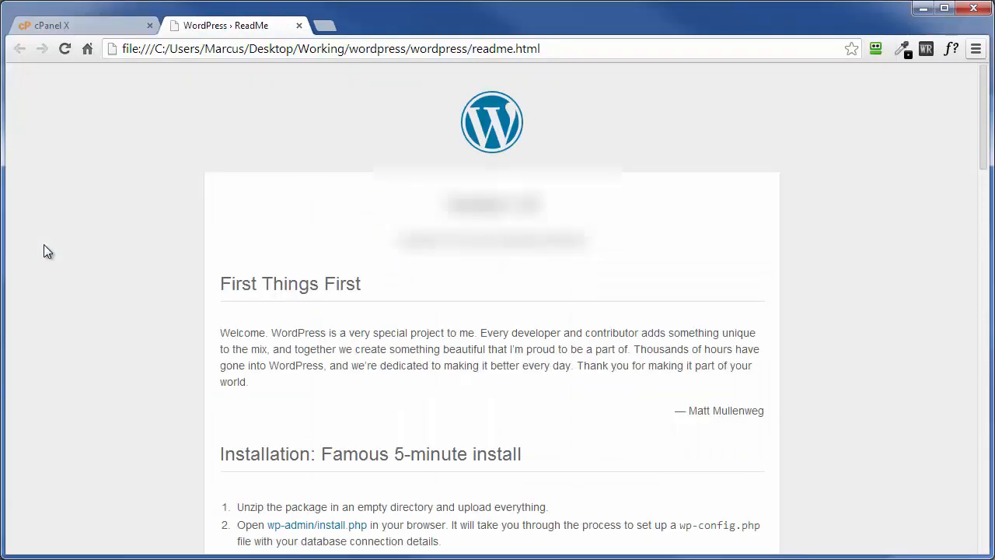
scroll(60, 266, "down", 5)
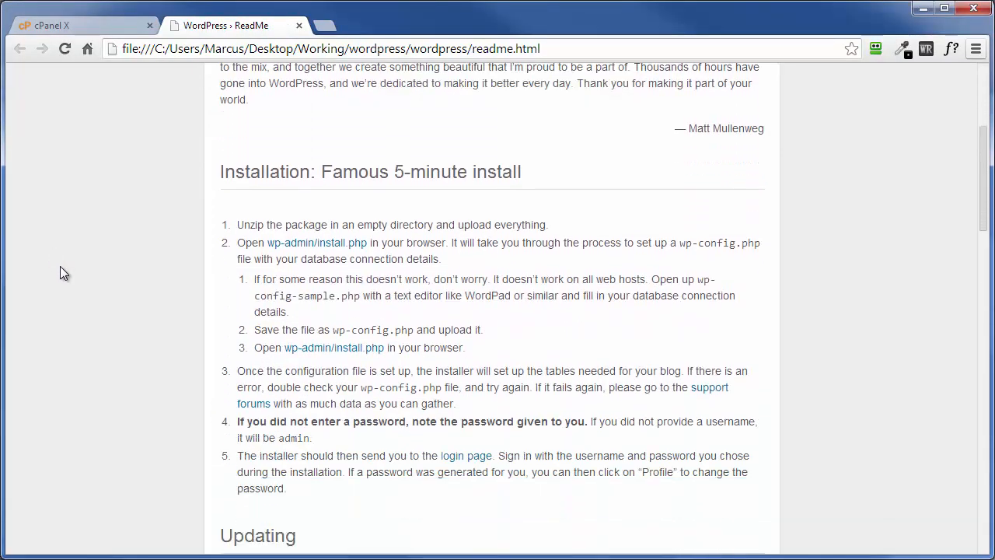
scroll(60, 268, "down", 7)
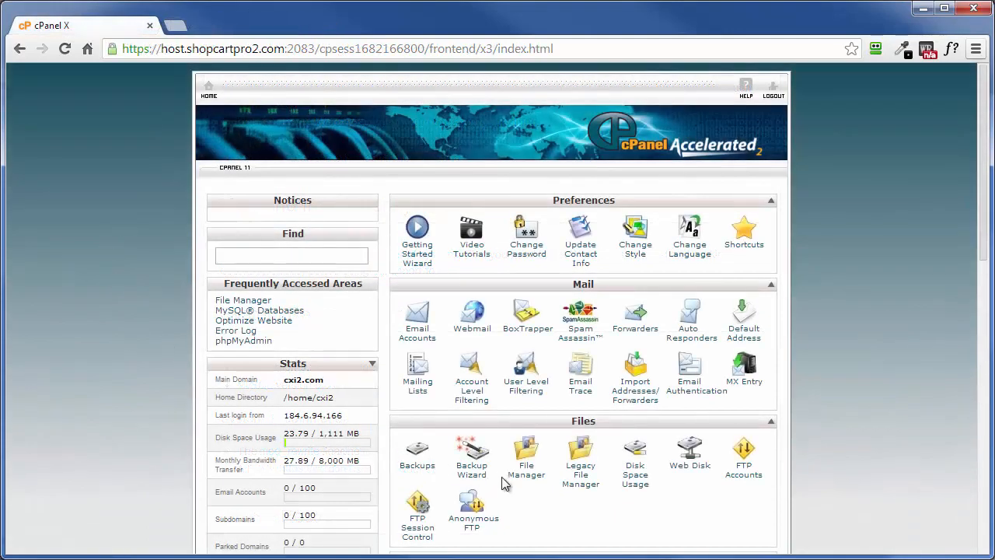
Step: Upload wp-activate.zip to the public_html folder through the cPanel File Manager
left_click(525, 476)
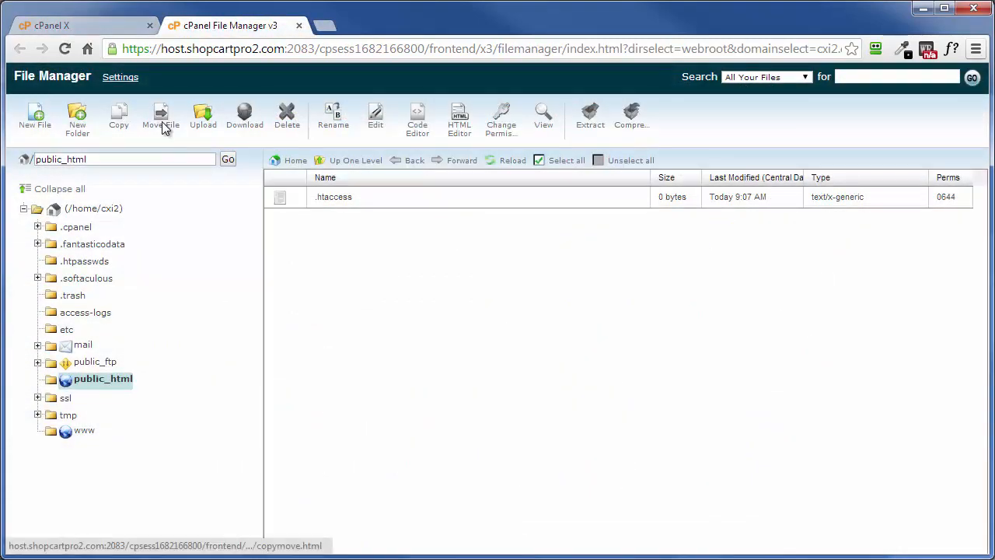
left_click(204, 121)
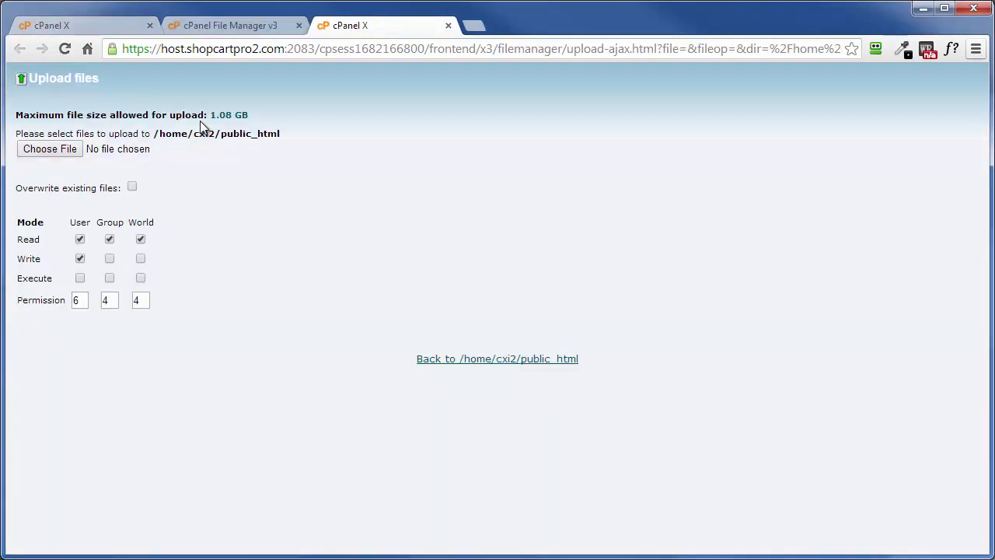
left_click(40, 151)
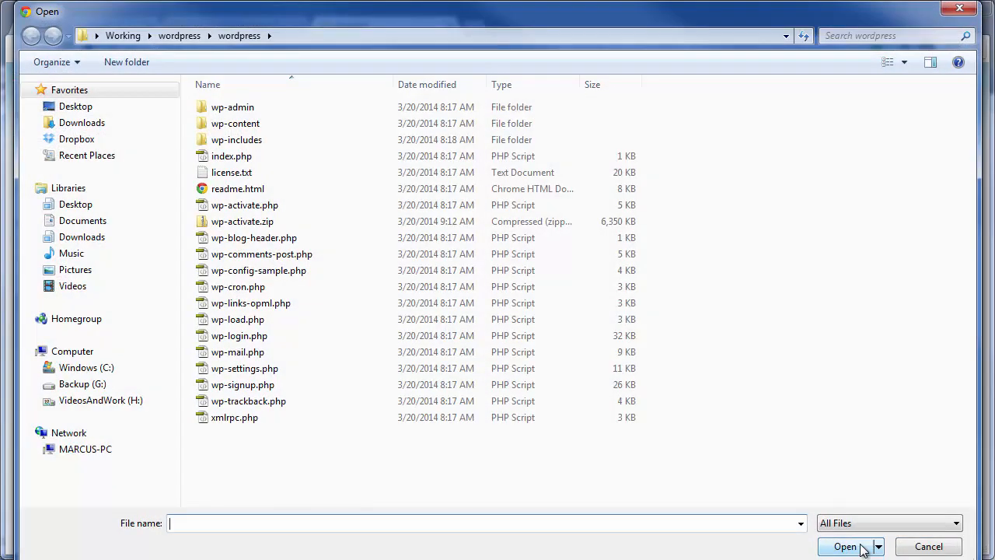
left_click(233, 223)
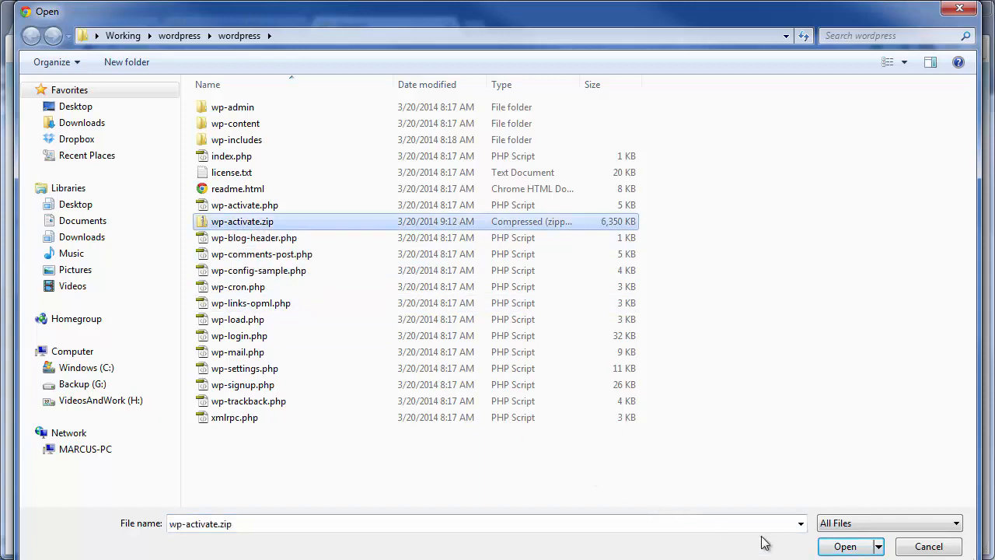
left_click(846, 545)
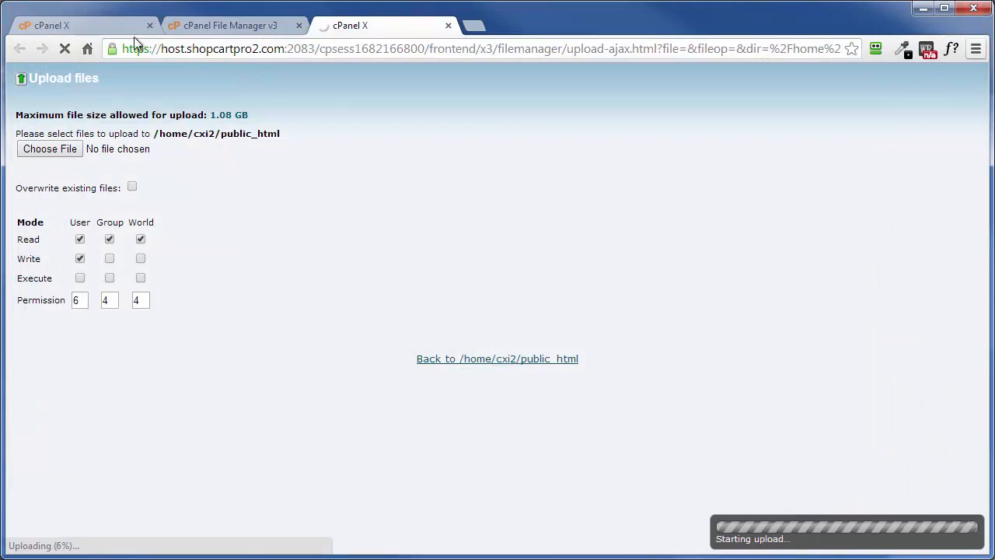
Step: Return to the cPanel home page and open the MySQL Databases page
left_click(91, 28)
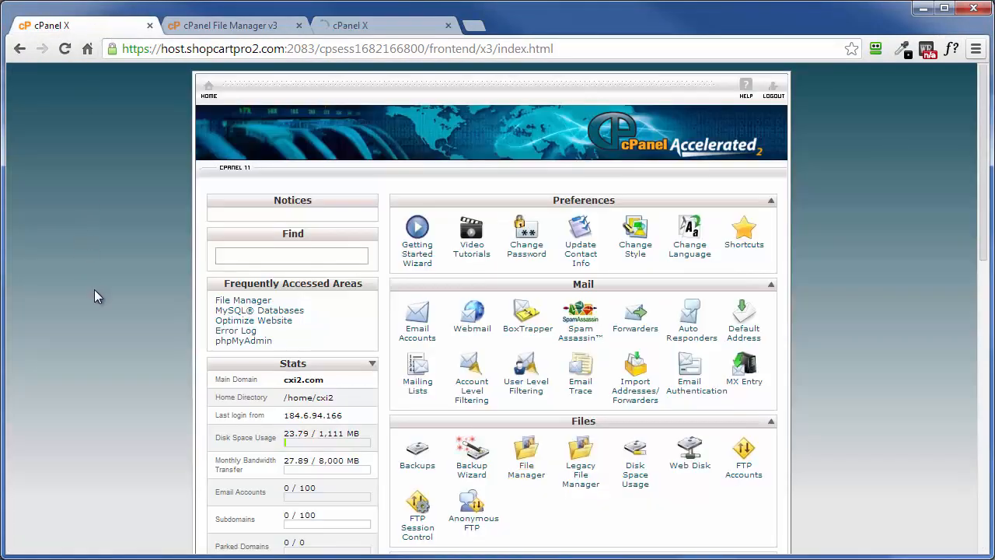
scroll(98, 311, "down", 6)
scroll(98, 311, "down", 2)
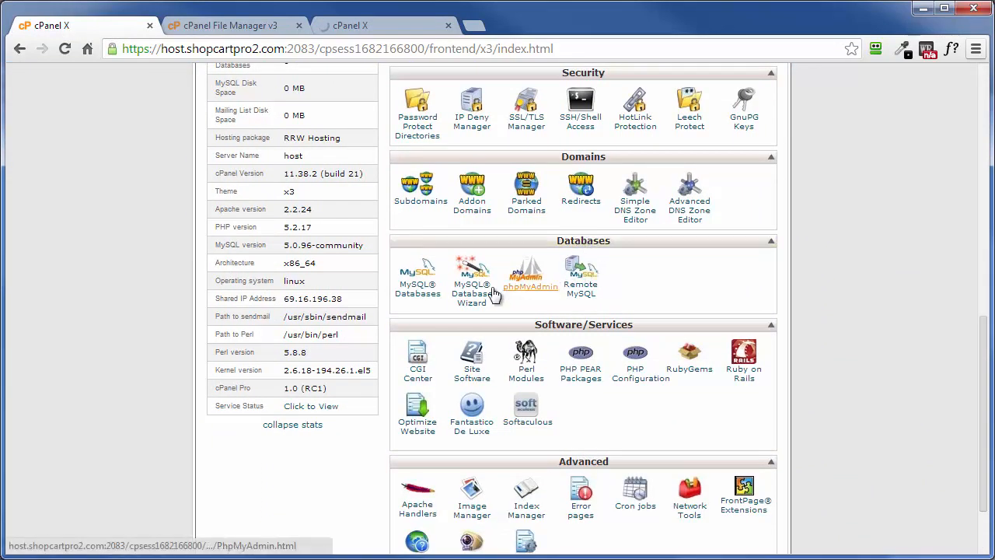
left_click(416, 293)
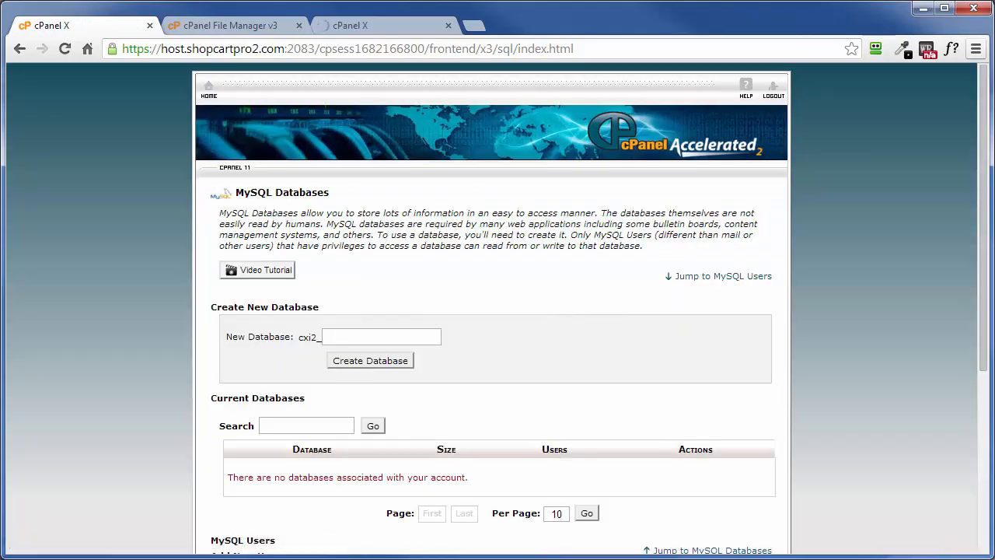
Step: Review the MySQL Databases page and create a new database with the name dthf4 after the cxi2_ prefix
scroll(482, 328, "down", 1)
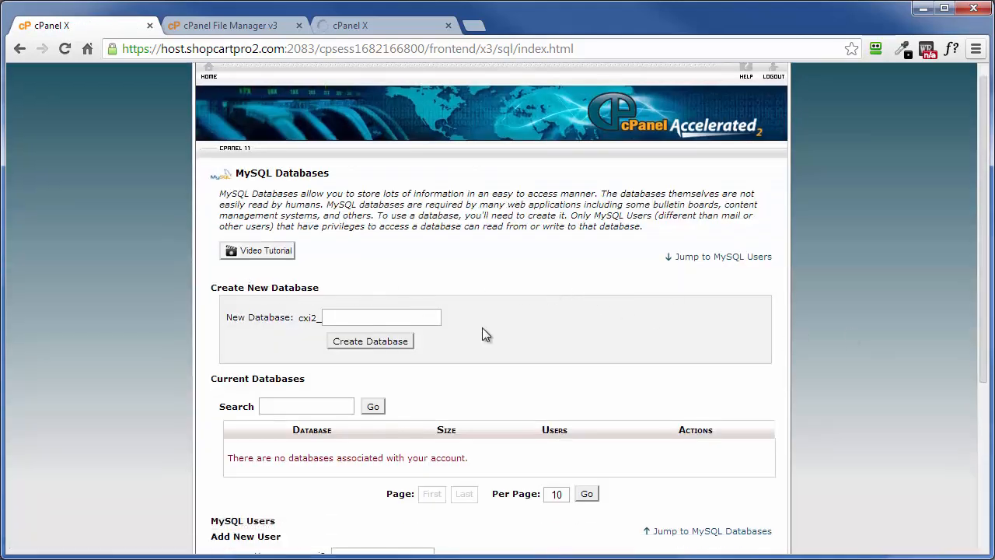
scroll(482, 328, "down", 4)
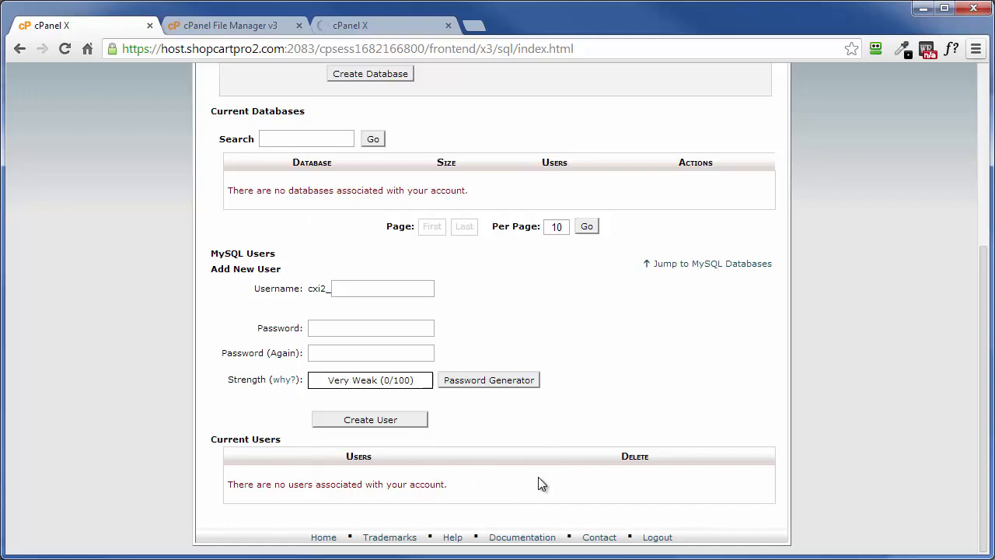
scroll(538, 477, "up", 4)
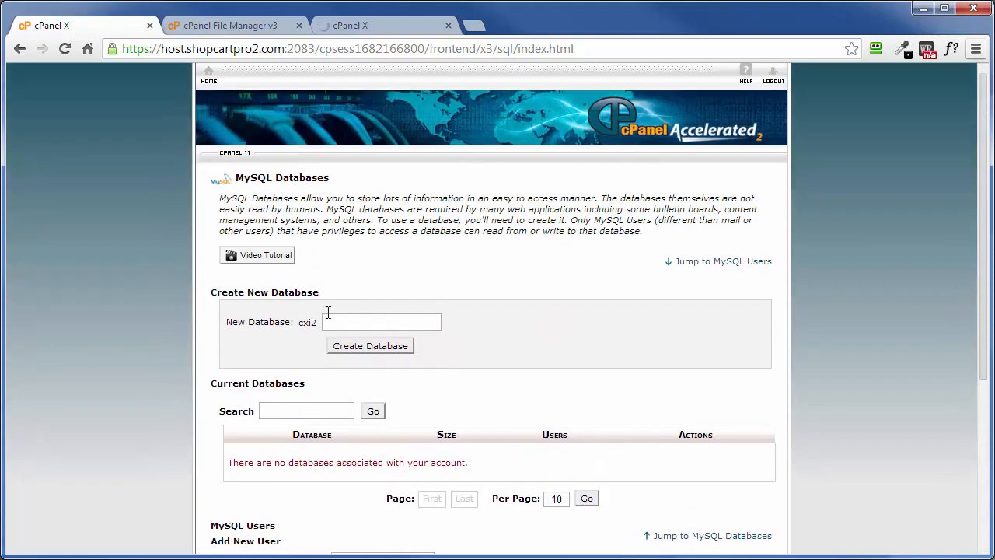
left_click(336, 322)
type("dthf4")
left_click(364, 352)
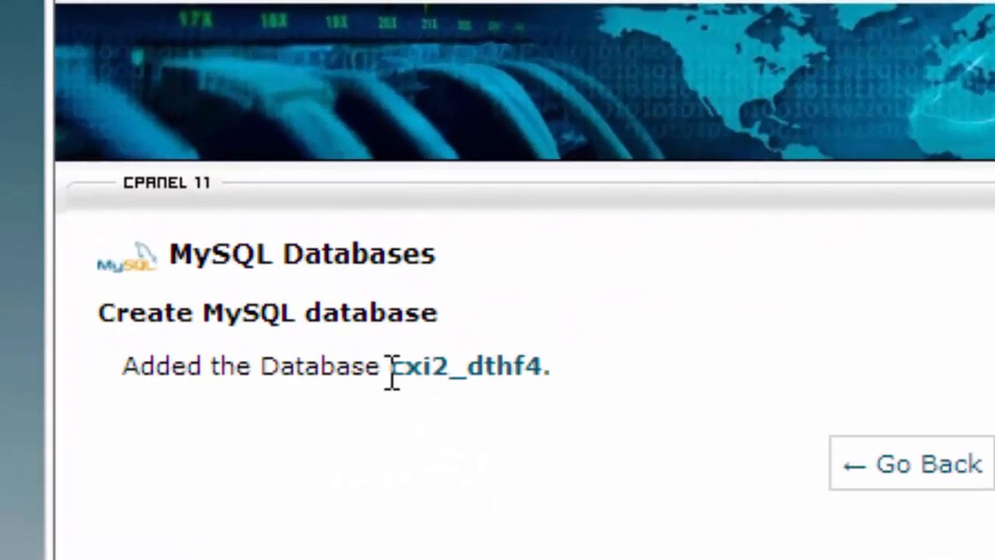
Step: Copy the database name cxi2_dthf4 and paste it after "Database Name:" in login-stuff.txt in Notepad
left_click_drag(391, 367, 542, 363)
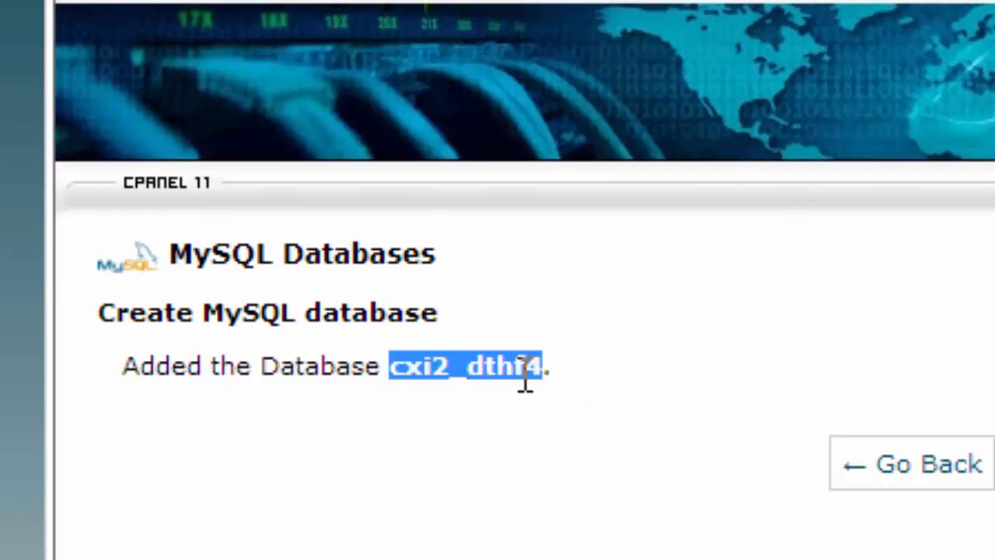
right_click(488, 363)
left_click(536, 401)
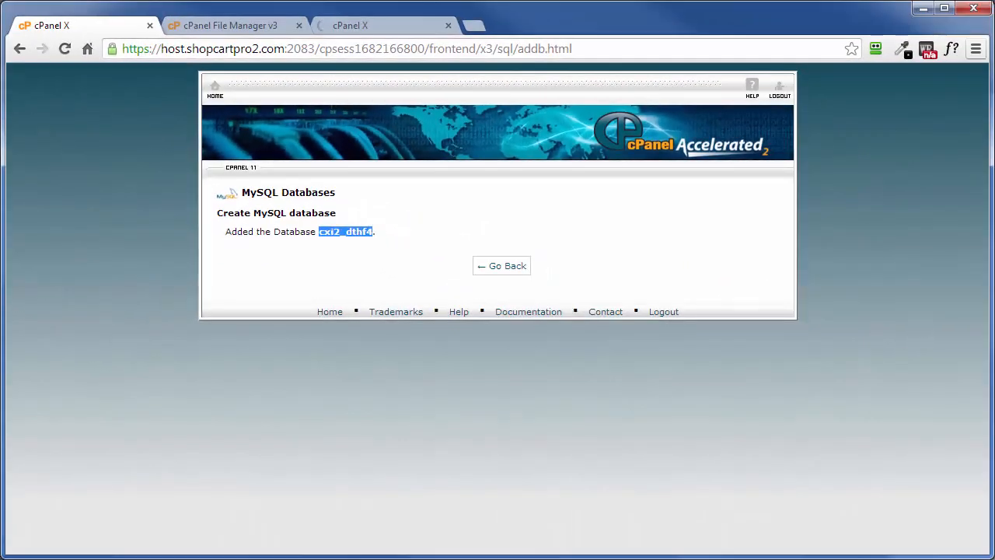
key("alt+Tab")
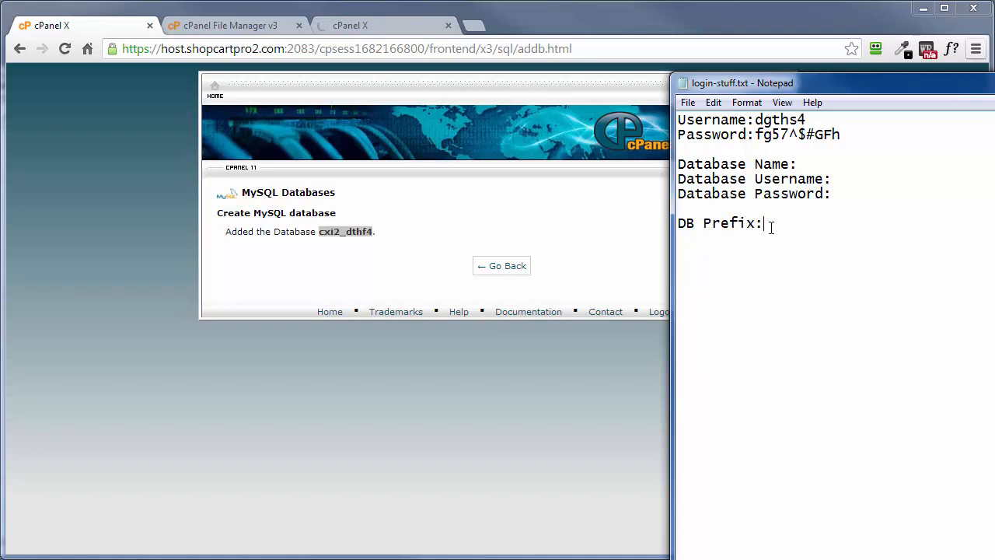
right_click(807, 164)
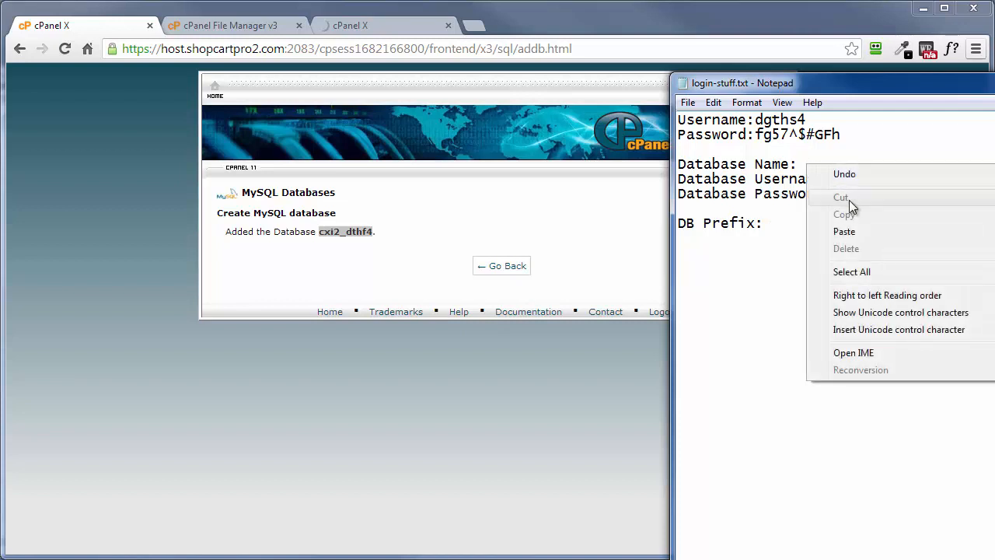
left_click(851, 229)
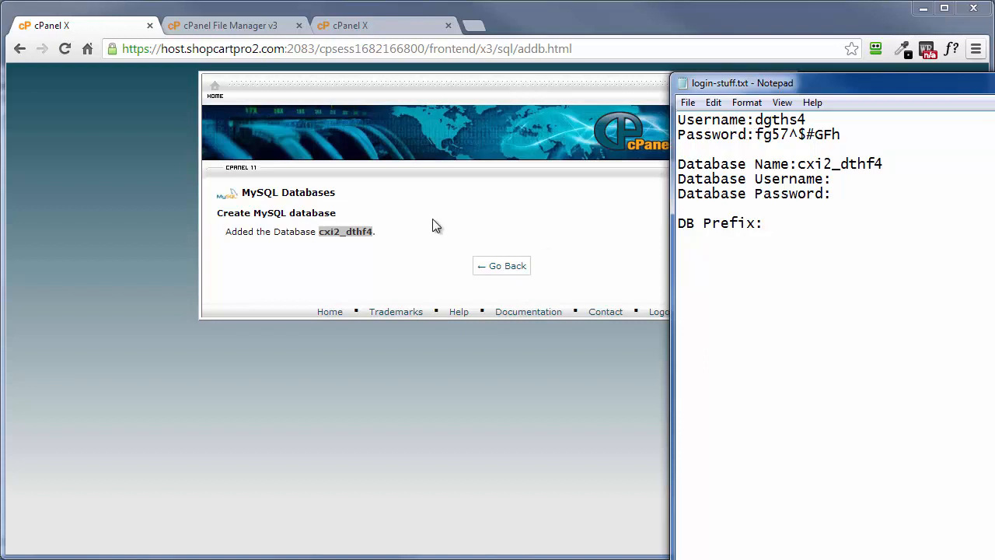
Step: Go back in cPanel to the MySQL Databases page and find the Add New User form
left_click(482, 270)
left_click(483, 268)
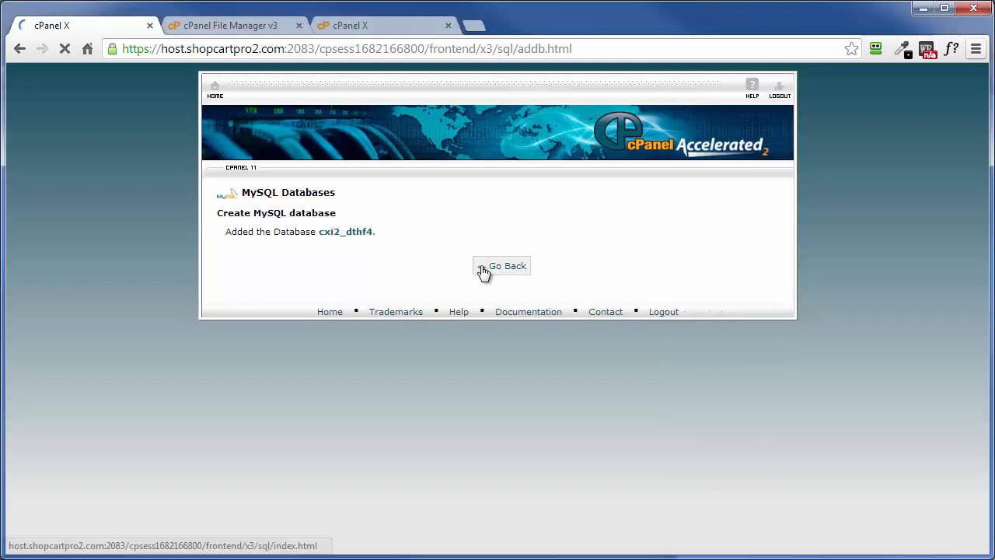
scroll(500, 269, "down", 5)
scroll(501, 276, "down", 3)
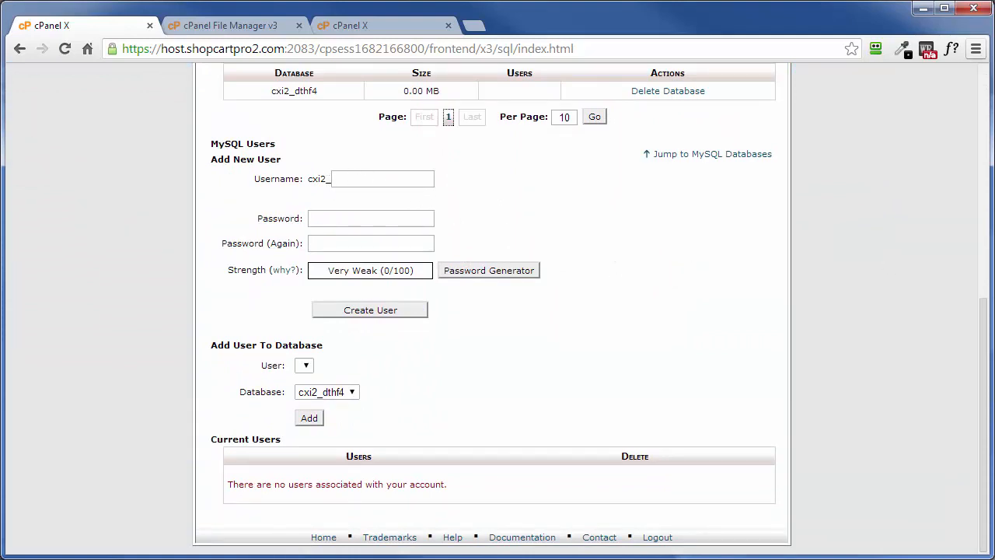
Step: Copy dthf4 from the database name in login-stuff.txt and paste it as the new MySQL user's username after the cxi2_ prefix
key("alt+Tab")
left_click_drag(842, 163, 891, 163)
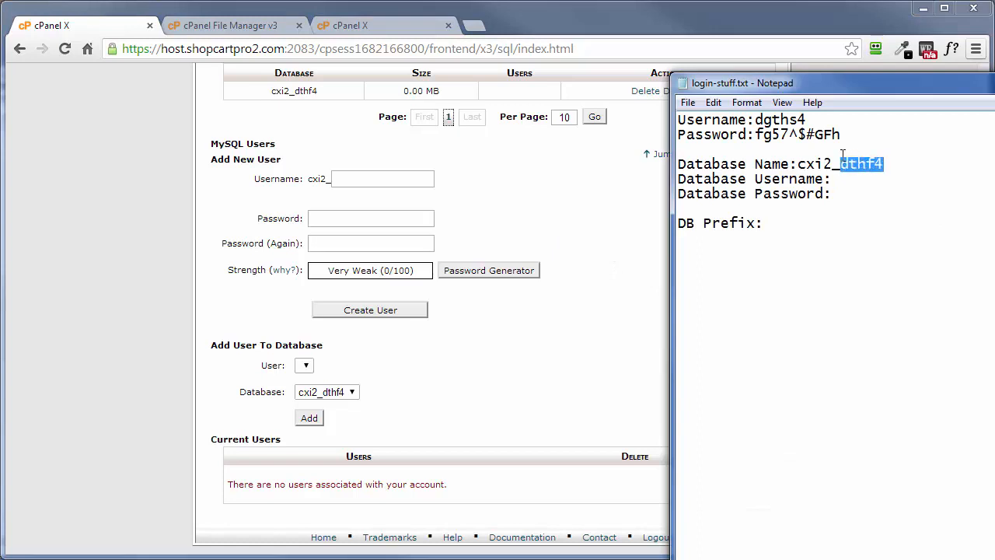
right_click(865, 165)
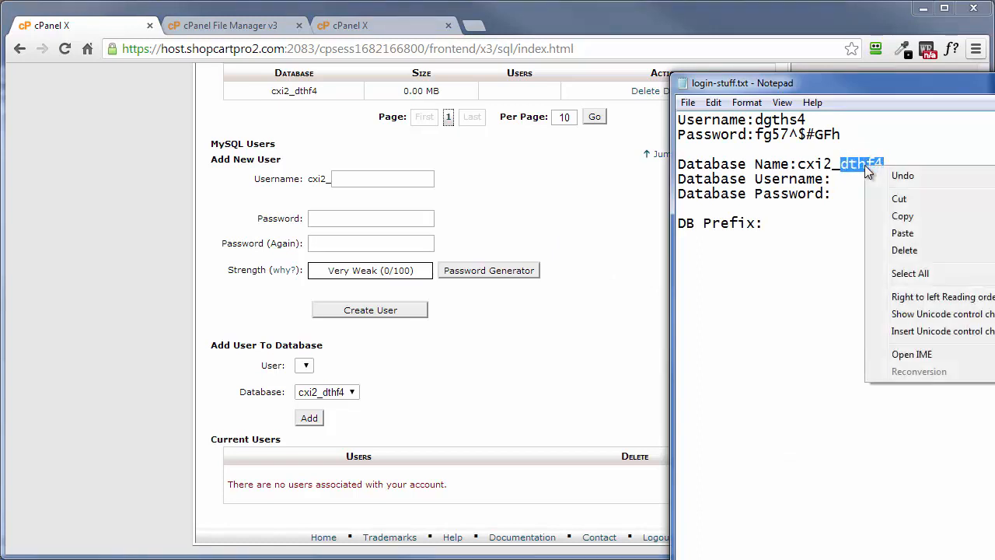
left_click(926, 219)
left_click(602, 312)
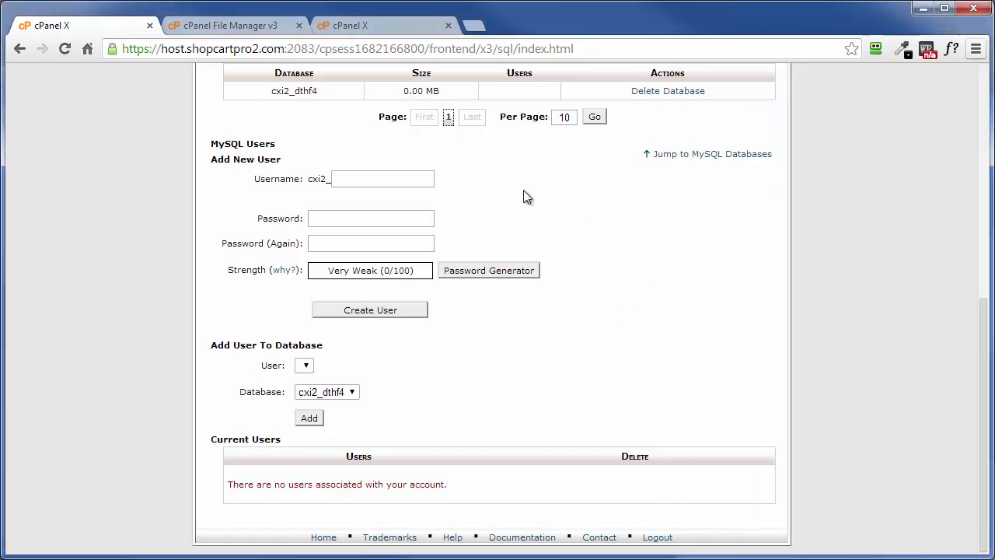
left_click(359, 178)
right_click(351, 178)
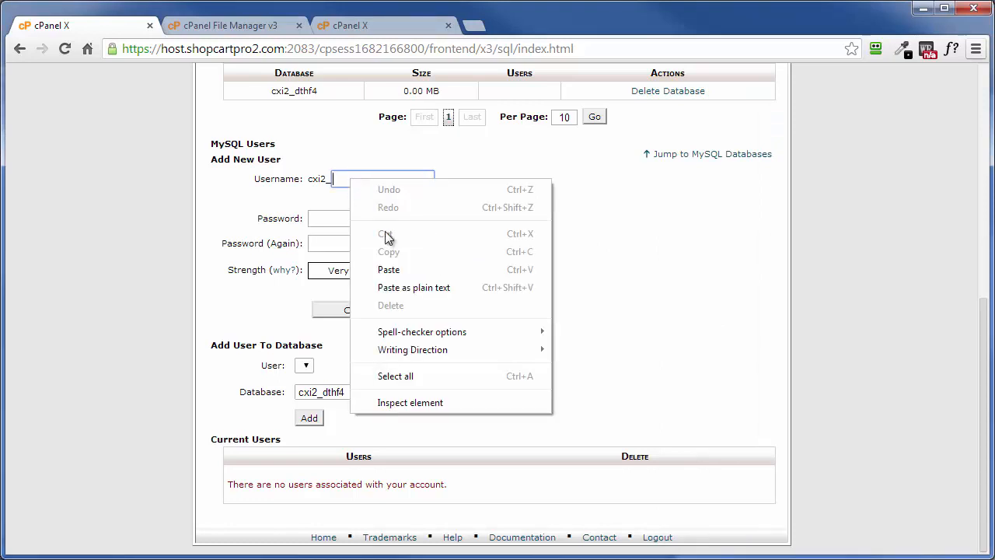
left_click(381, 269)
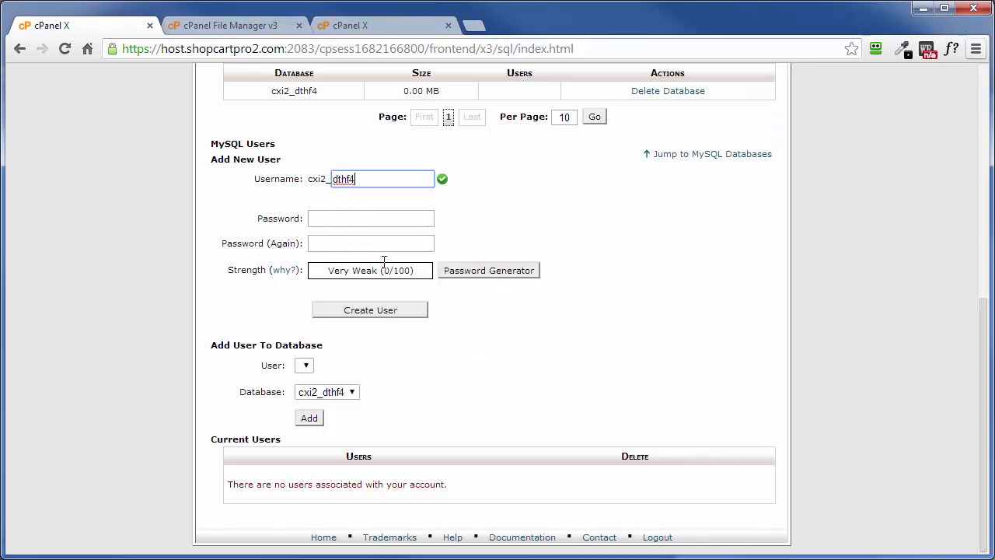
Step: Generate a password for the MySQL user, copy it, apply it to the password fields and create the user
left_click(469, 272)
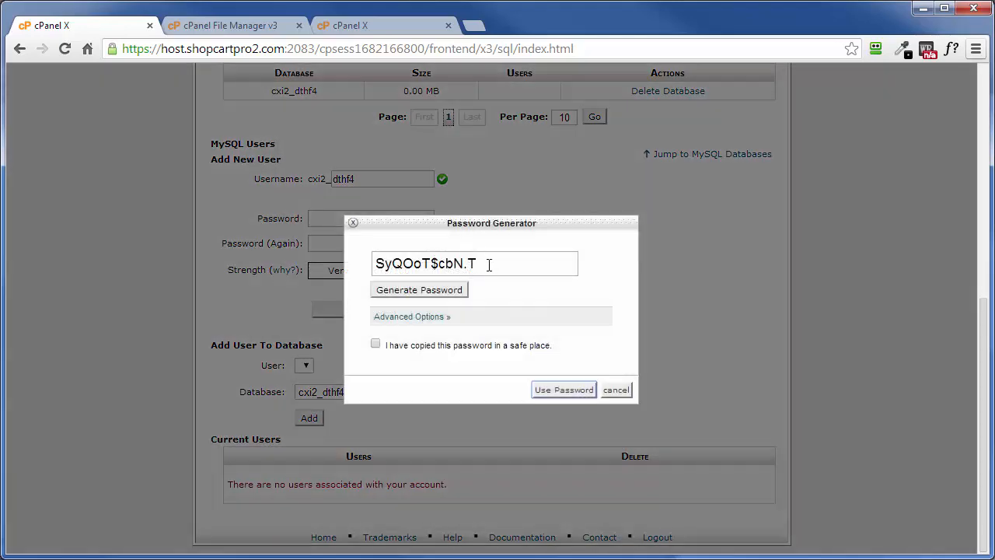
left_click_drag(488, 265, 361, 261)
right_click(420, 264)
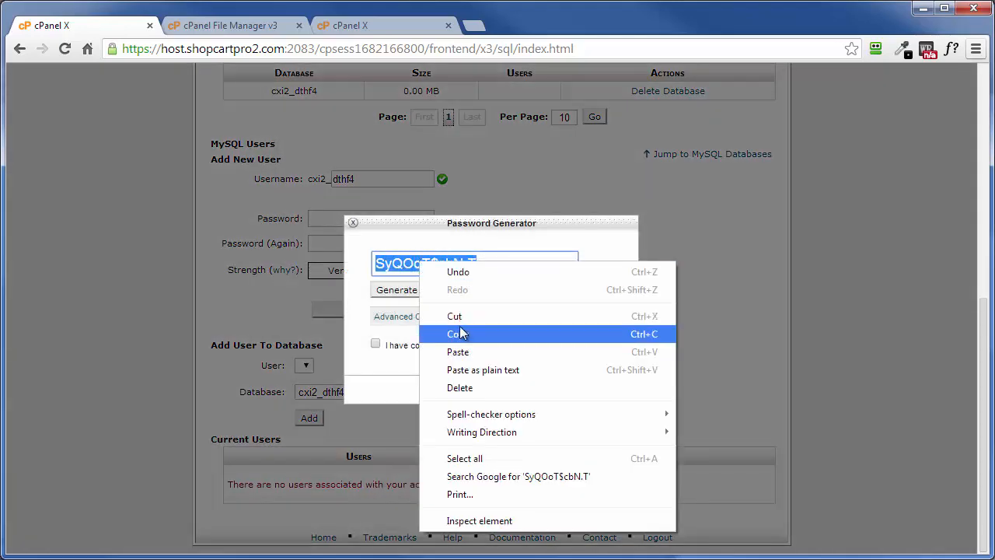
left_click(463, 332)
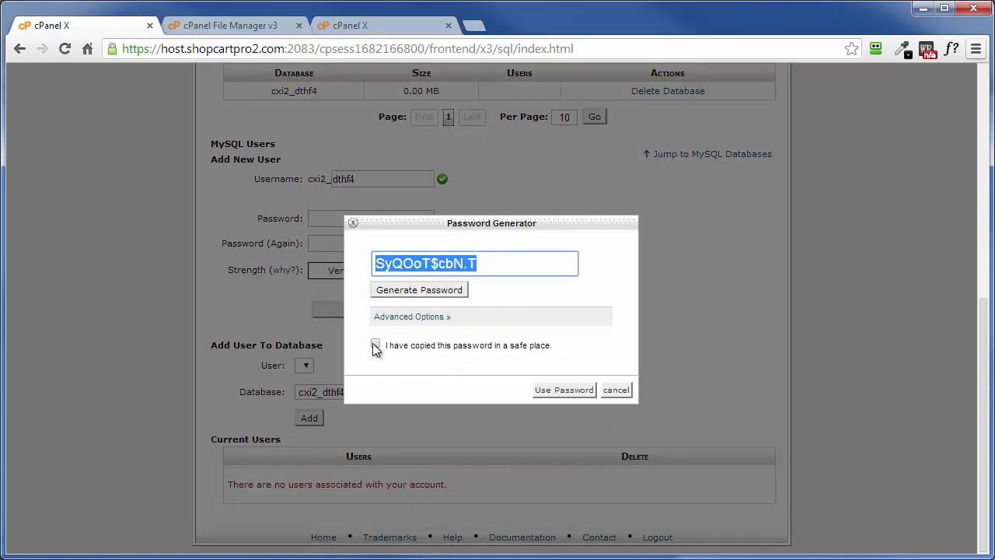
left_click(375, 344)
left_click(554, 391)
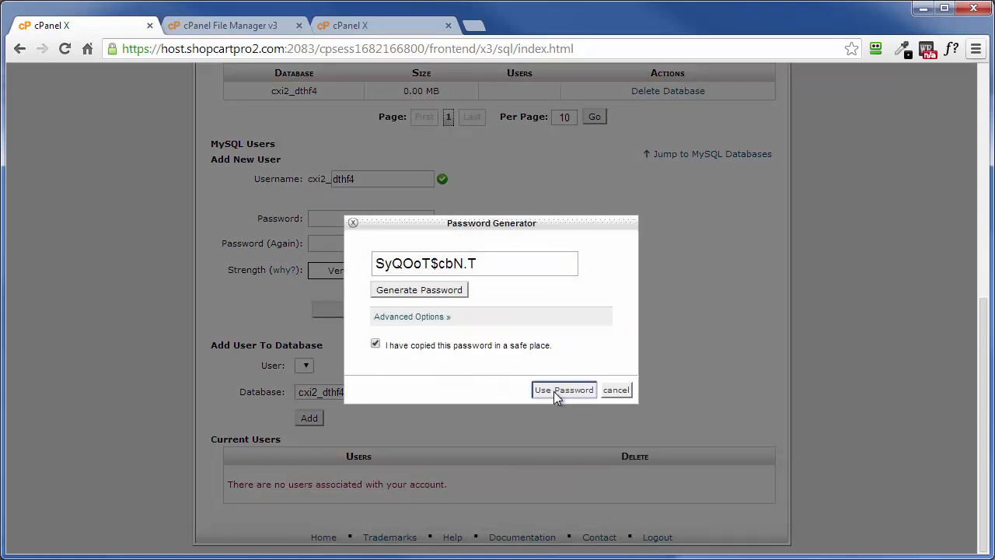
left_click(365, 311)
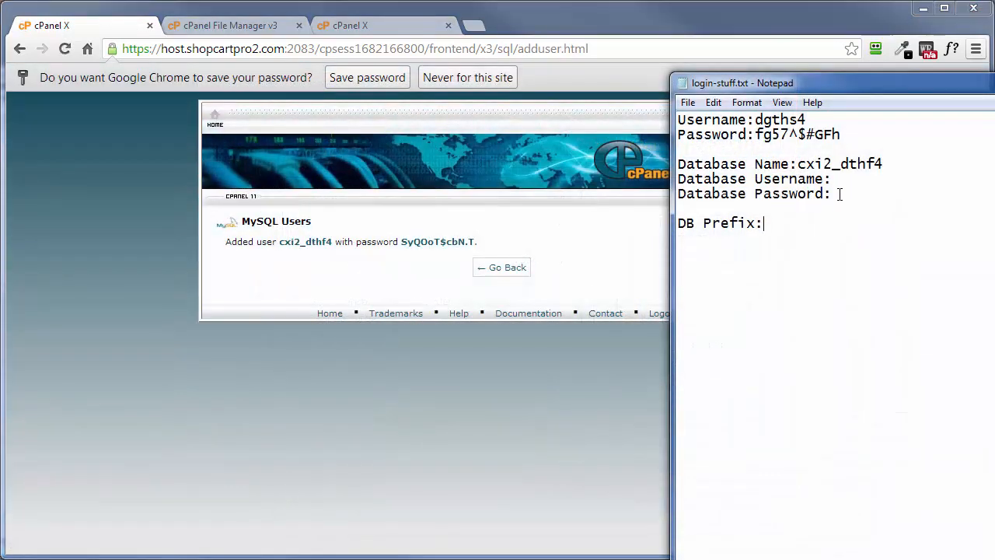
right_click(840, 194)
left_click(874, 261)
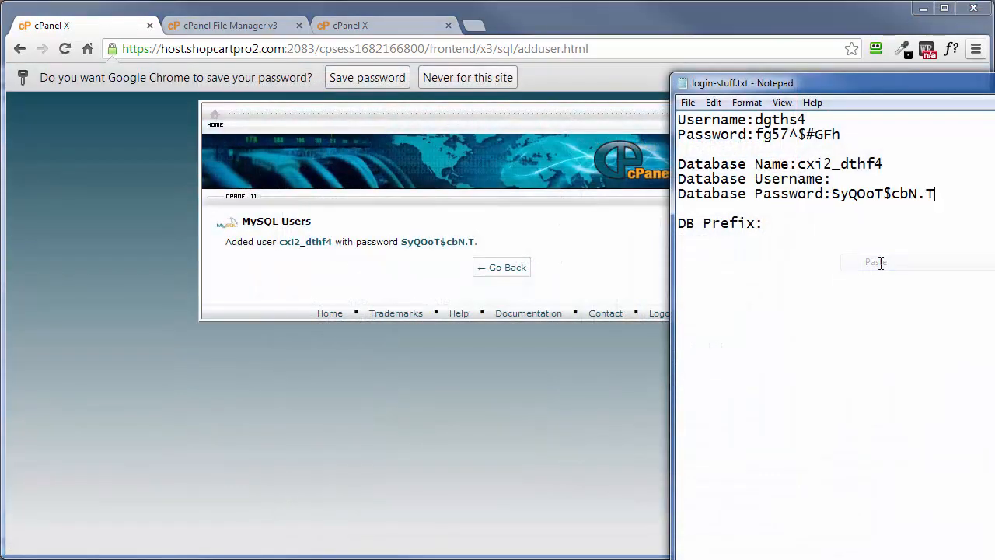
left_click_drag(798, 164, 886, 165)
right_click(865, 164)
left_click(894, 216)
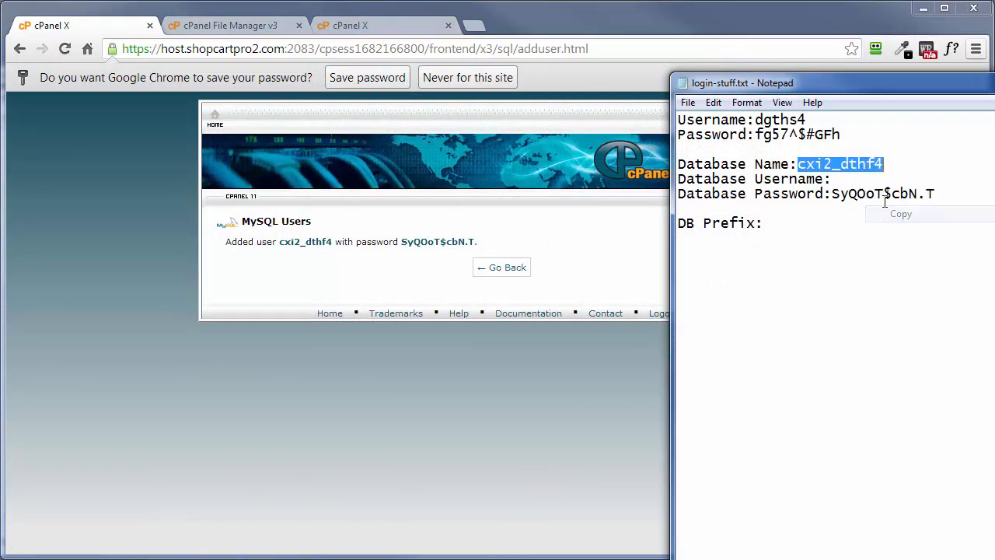
left_click(845, 179)
right_click(845, 180)
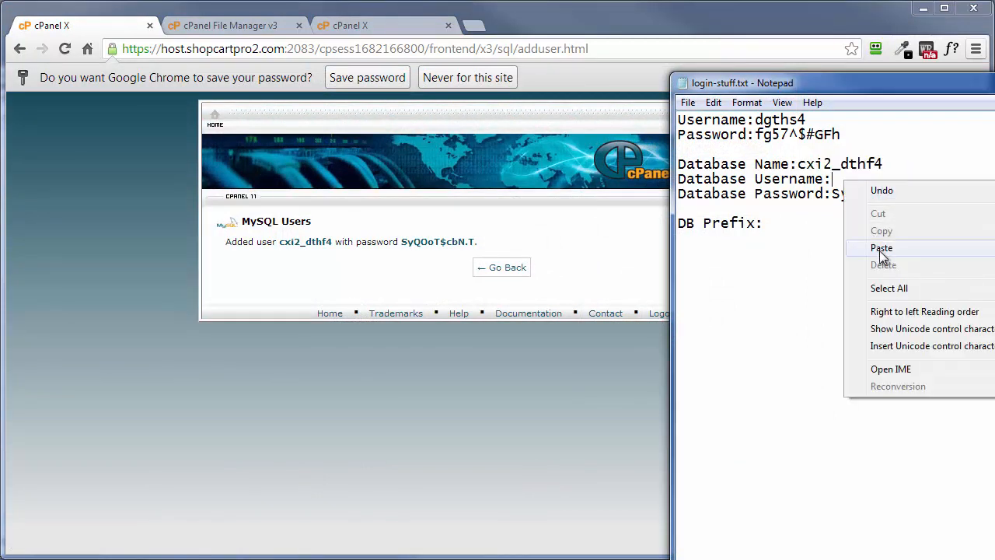
left_click(879, 248)
Step: Back in cPanel, add user cxi2_dthf4 to database cxi2_dthf4 with ALL PRIVILEGES and return to the MySQL Databases page
left_click(575, 270)
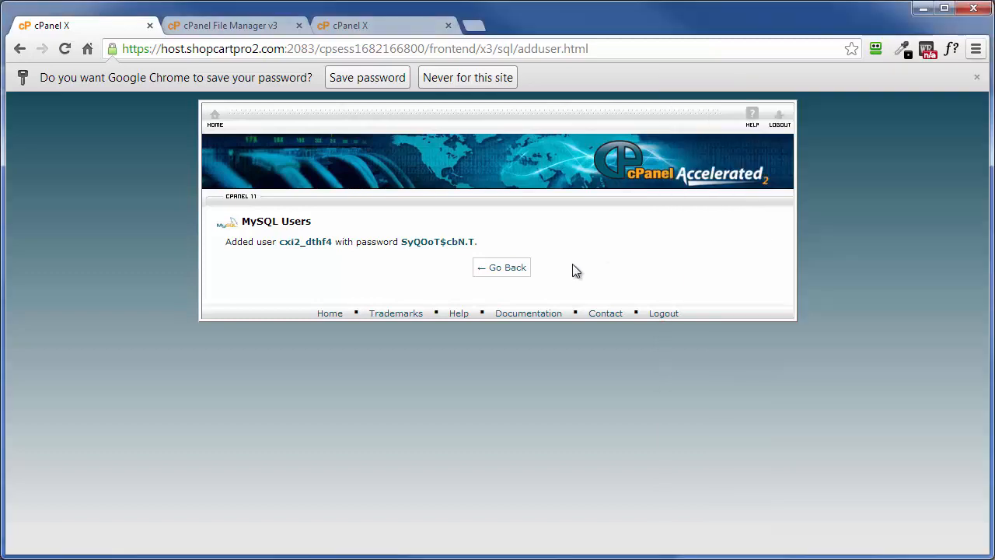
left_click(495, 267)
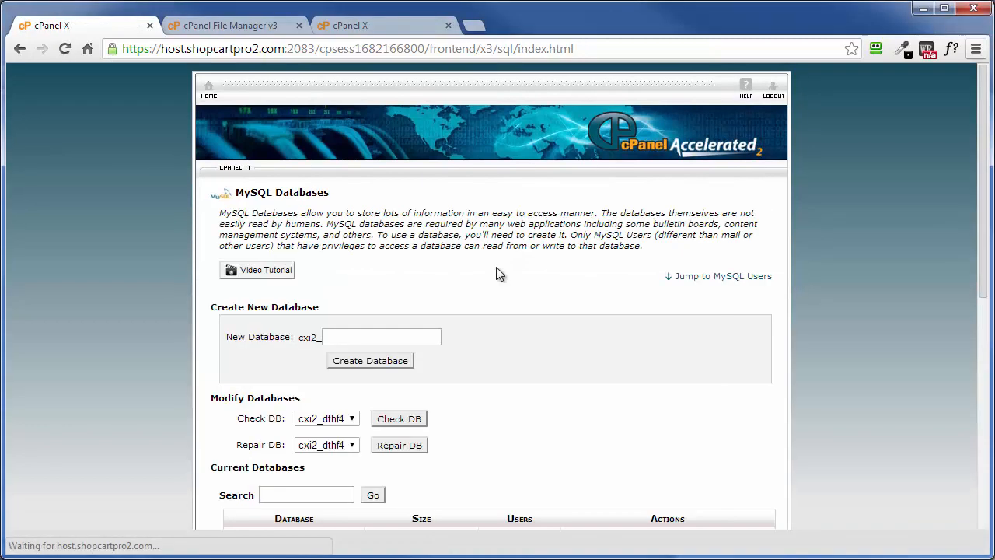
scroll(544, 330, "down", 2)
scroll(544, 330, "down", 3)
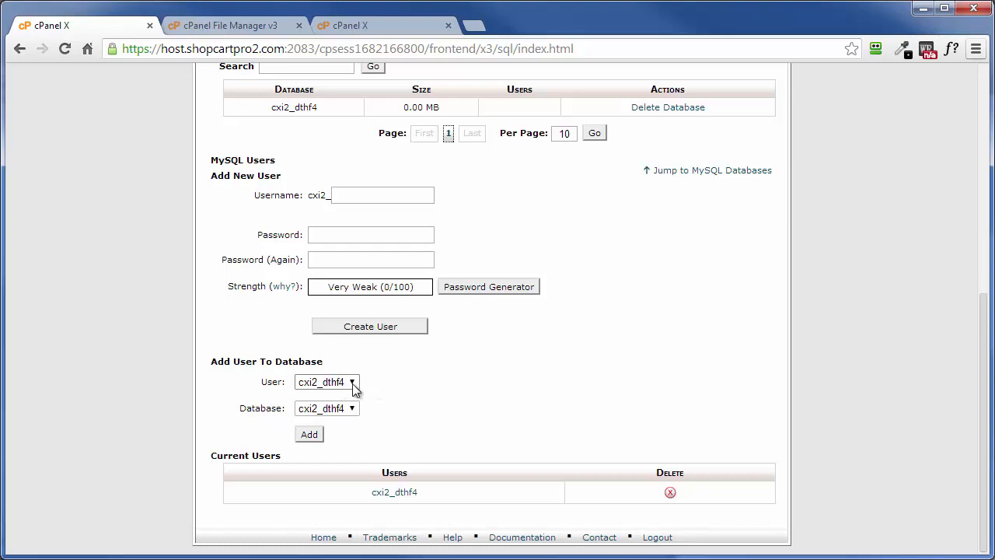
left_click(309, 435)
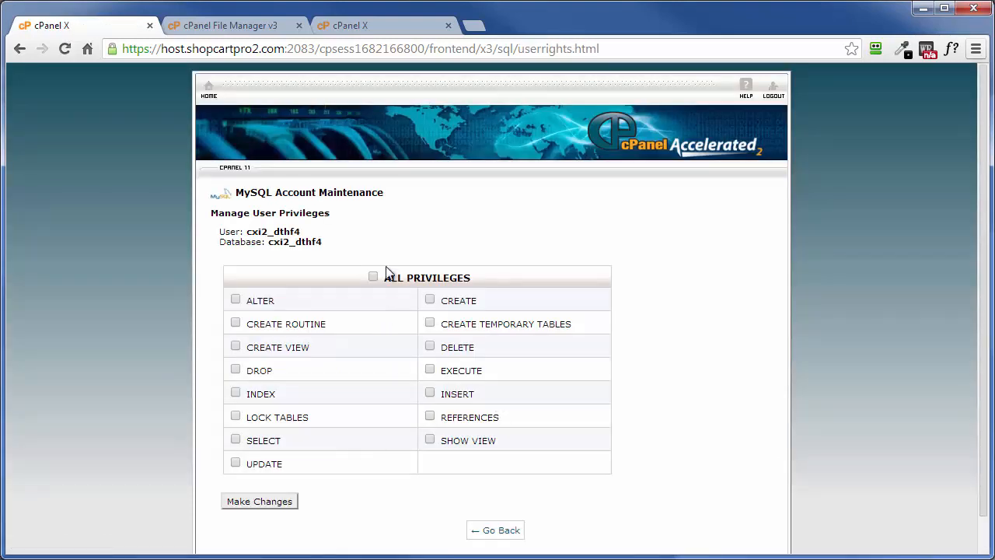
left_click(372, 278)
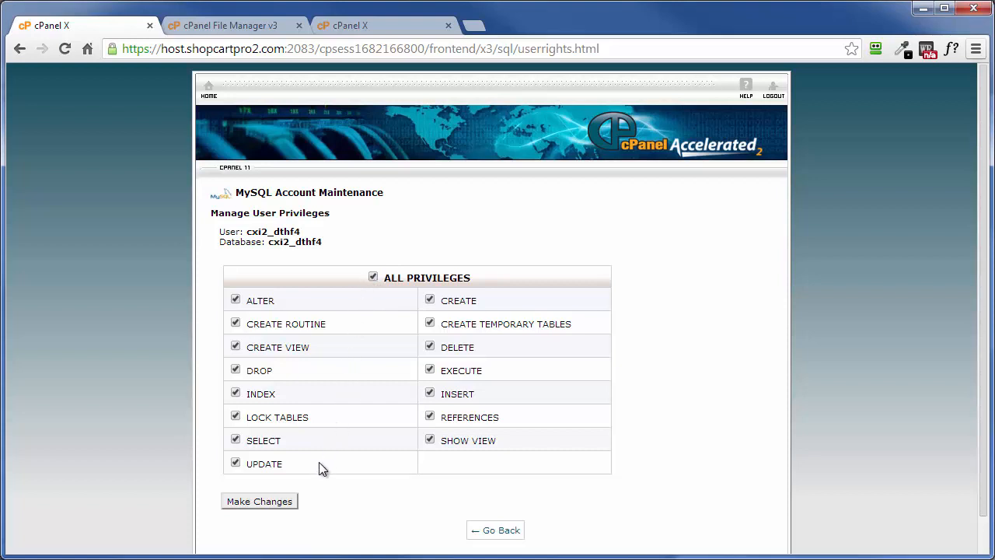
left_click(251, 504)
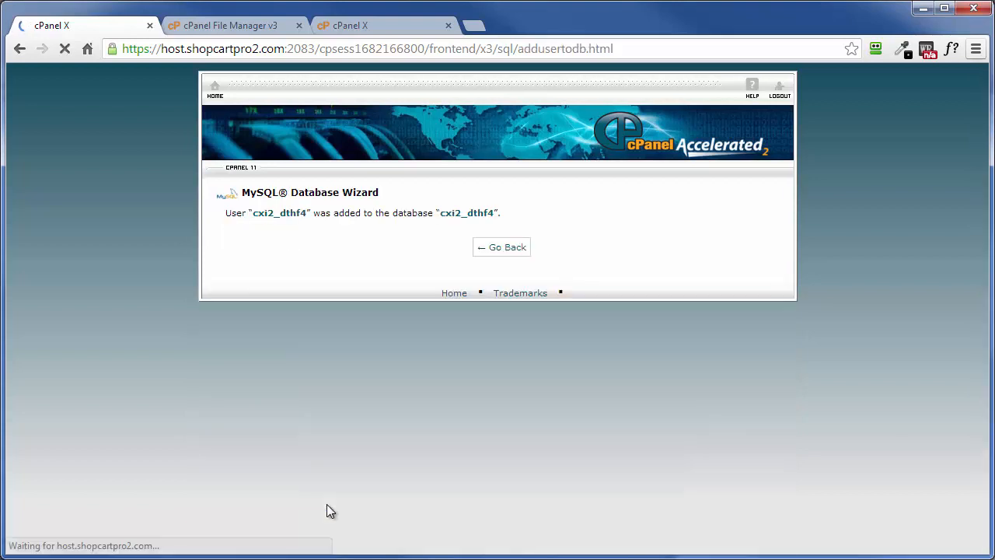
left_click(498, 247)
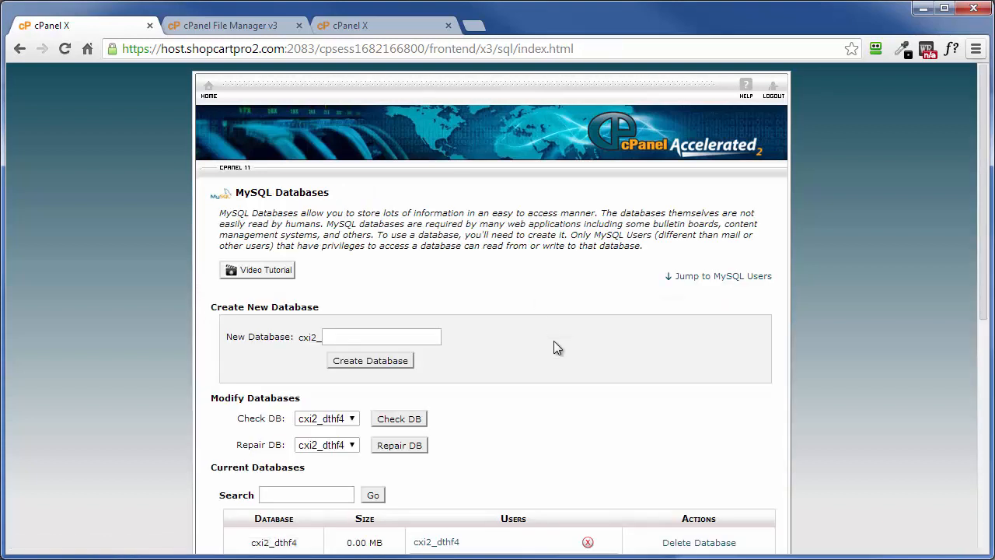
Step: Switch to File Manager and extract wp-activate.zip into /public_html
left_click(354, 27)
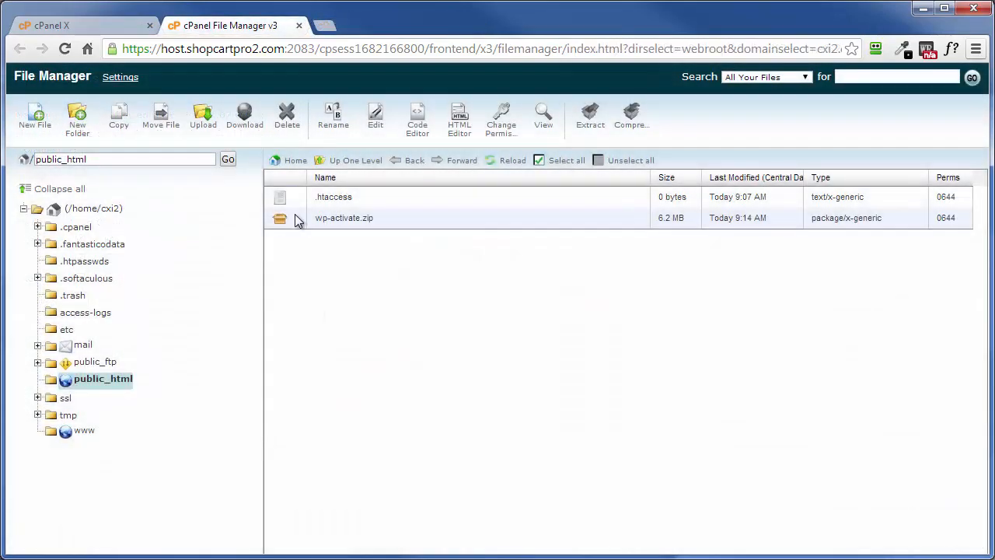
left_click(296, 220)
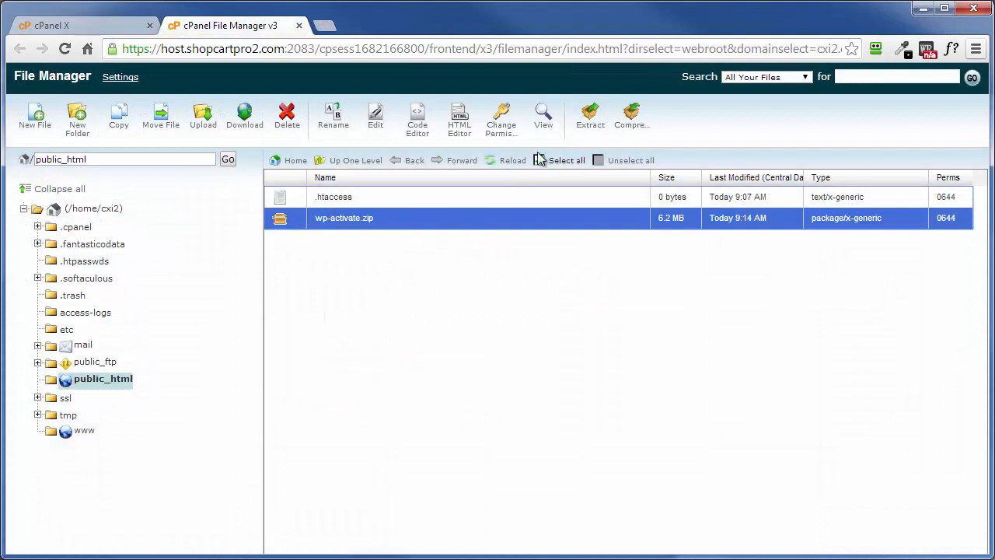
left_click(588, 127)
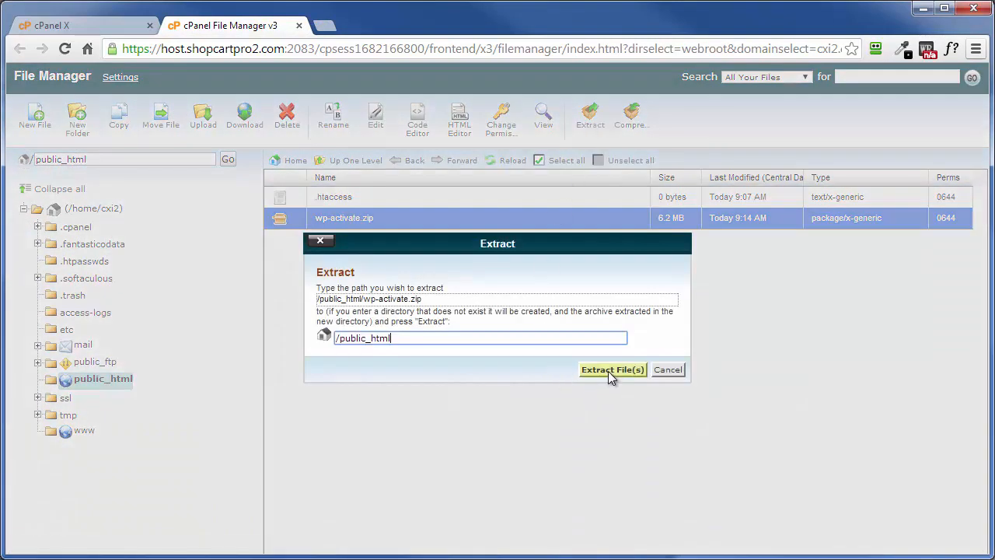
left_click(608, 370)
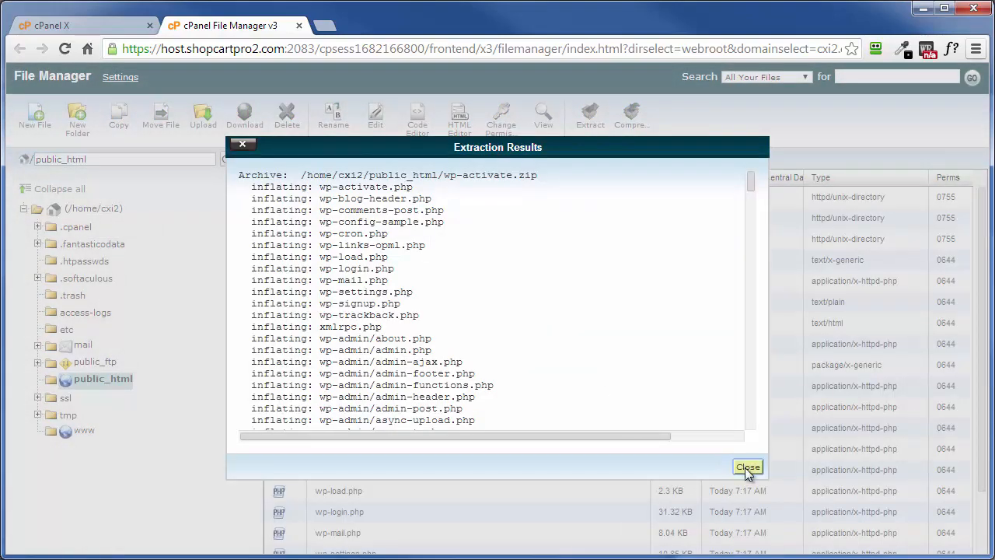
left_click(747, 467)
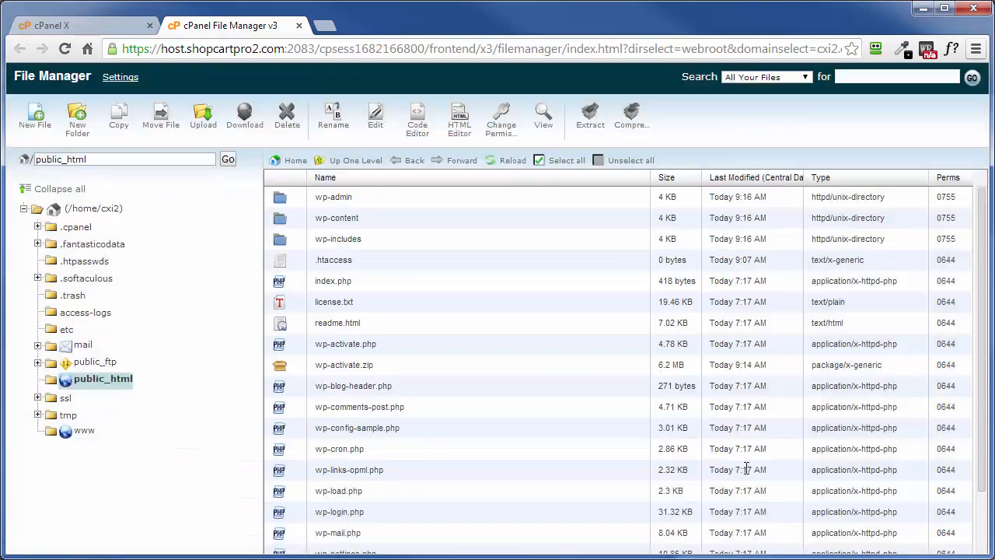
Step: Delete the wp-activate.zip archive from public_html
left_click(300, 370)
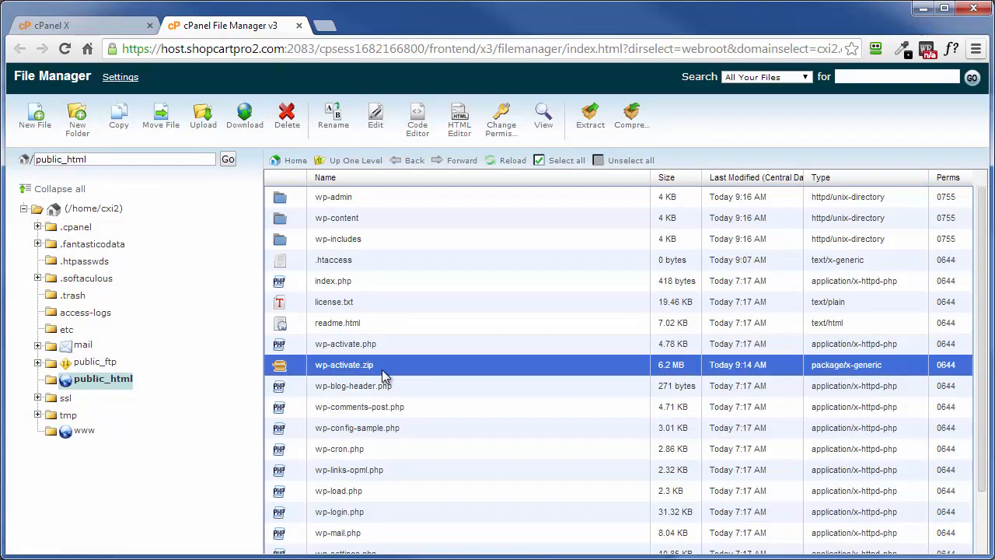
left_click(288, 118)
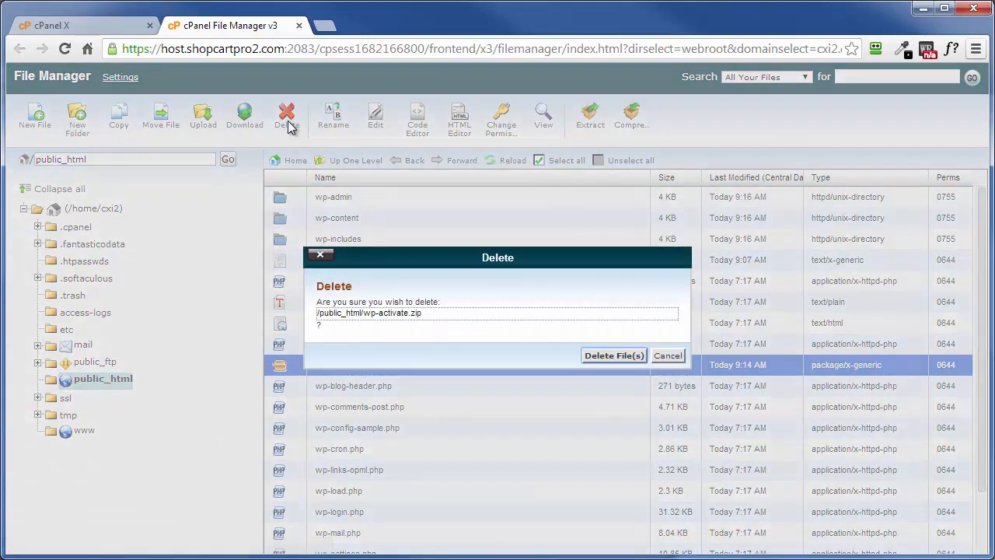
left_click(597, 357)
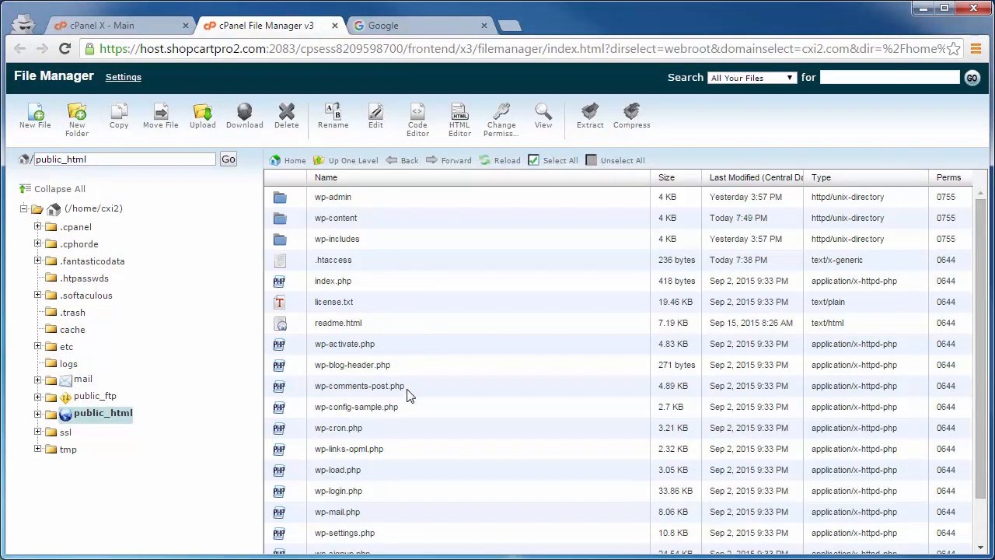
left_click(408, 25)
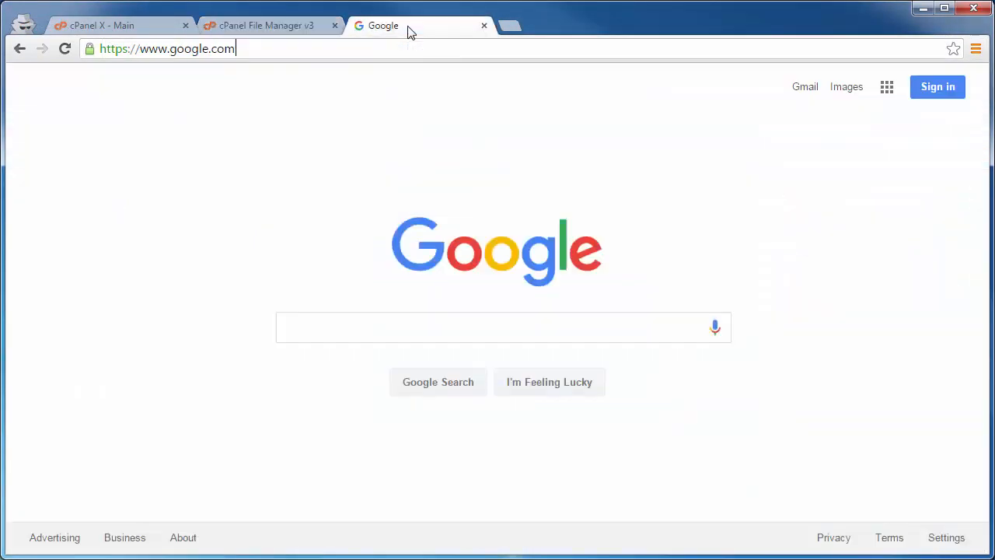
left_click(240, 48)
type("http://cxi2.com/wp-admin/install.php")
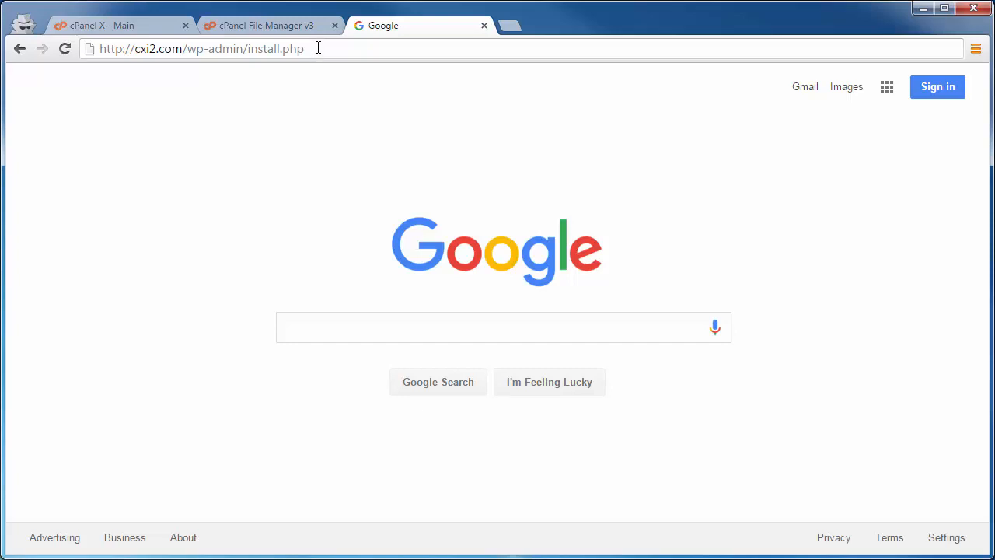
key("Return")
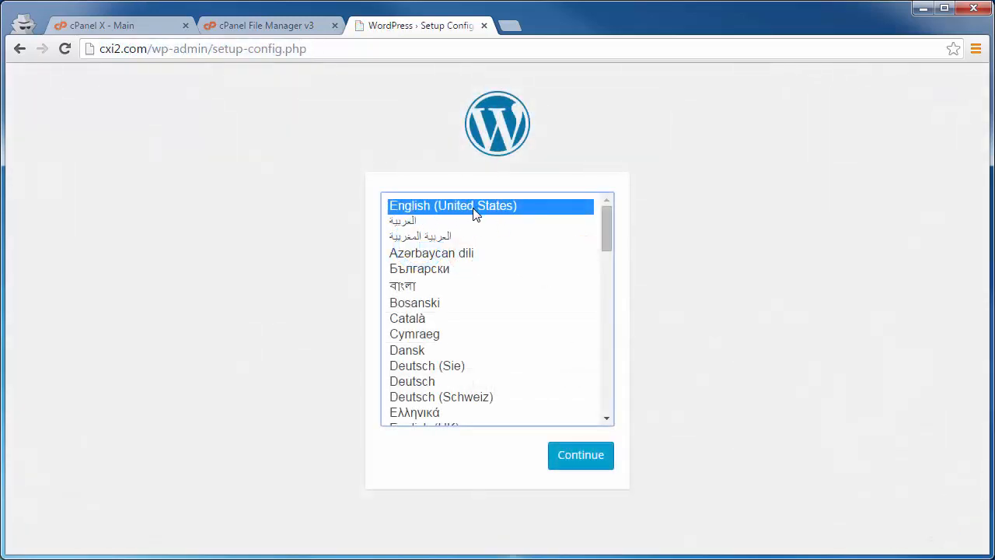
left_click(583, 462)
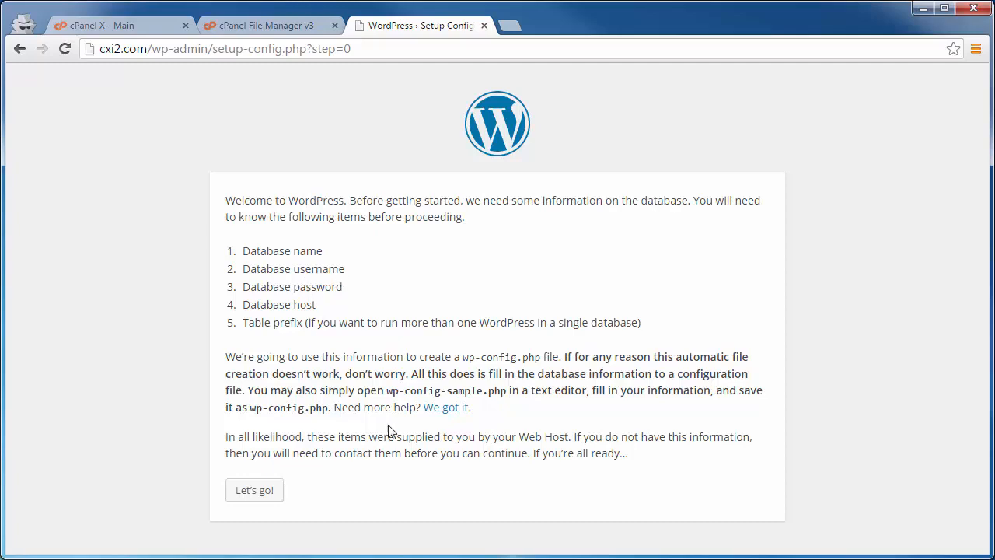
Step: Submit database name and user name cxi2_dgths4, the database password, host localhost and table prefix wp_, and run the install
left_click(249, 492)
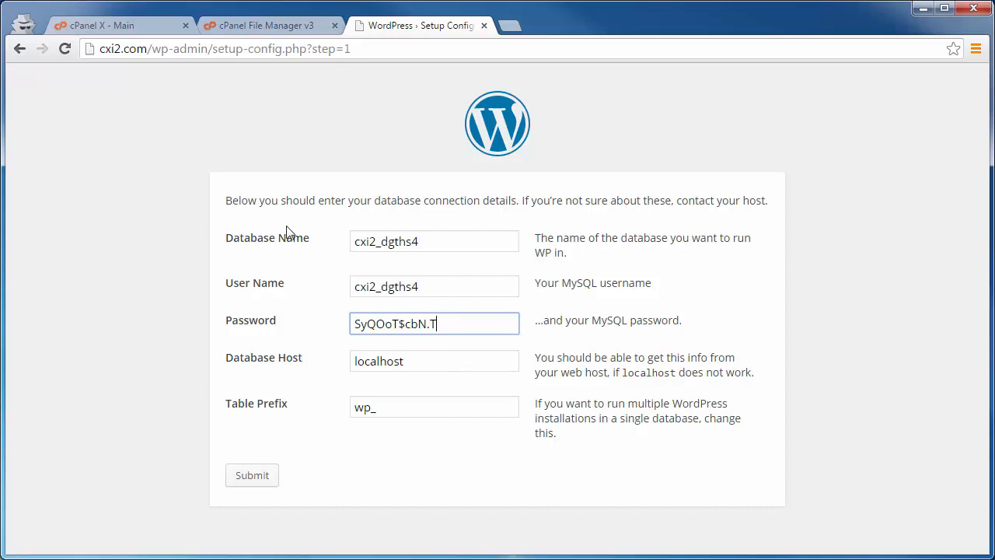
left_click(252, 477)
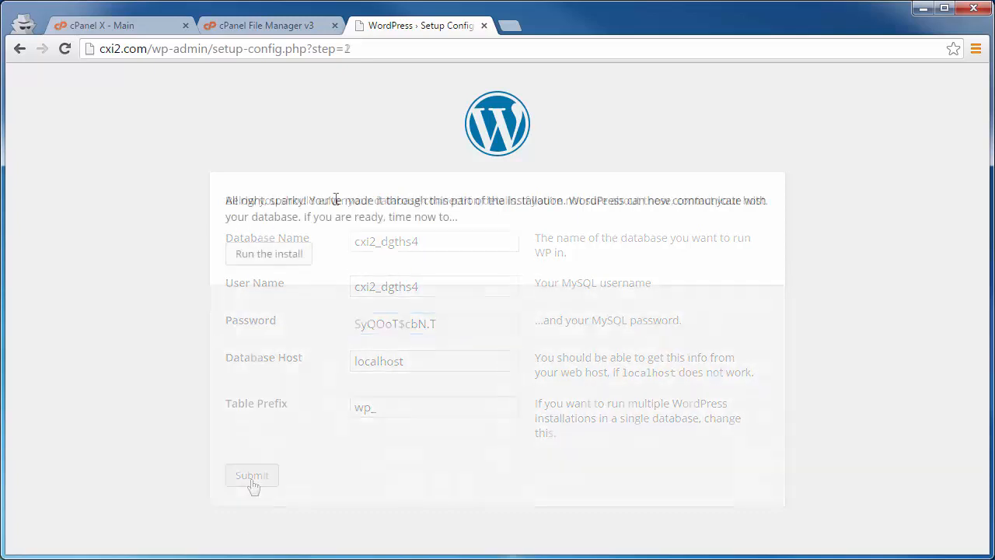
left_click(254, 262)
Step: Install WordPress with site title Dog Trainers R Us, username dgths4, the admin password and contact e-mail, and search engine indexing disallowed
scroll(237, 262, "down", 2)
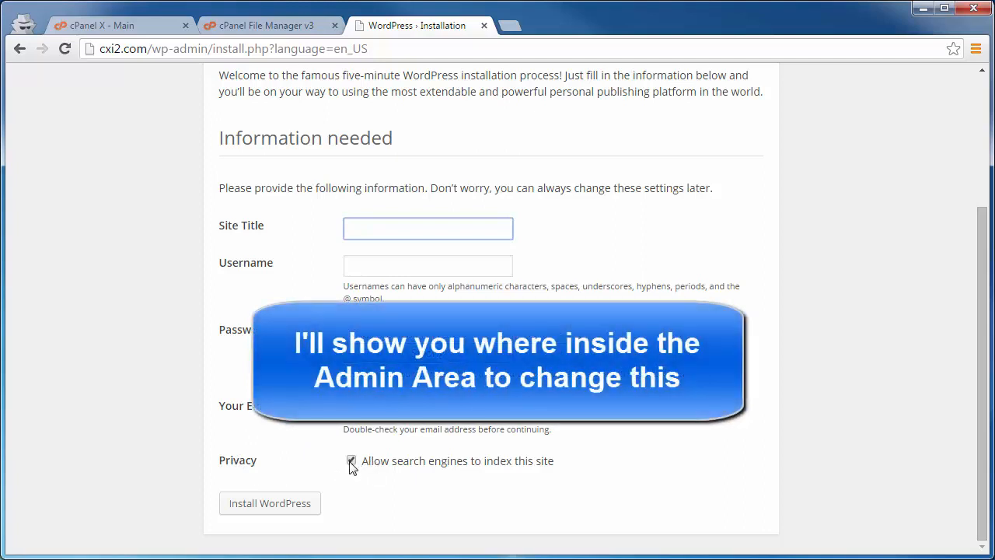
left_click(351, 461)
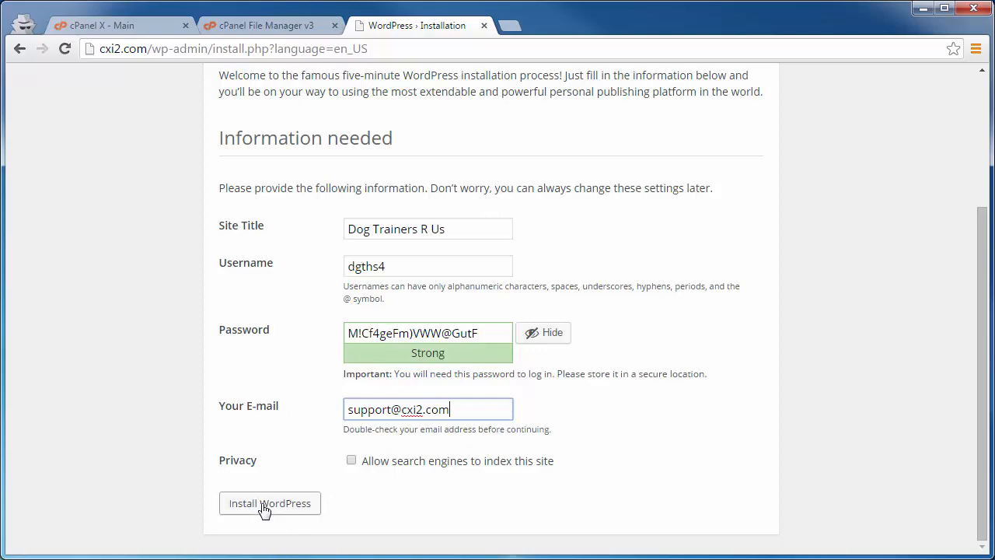
left_click(265, 507)
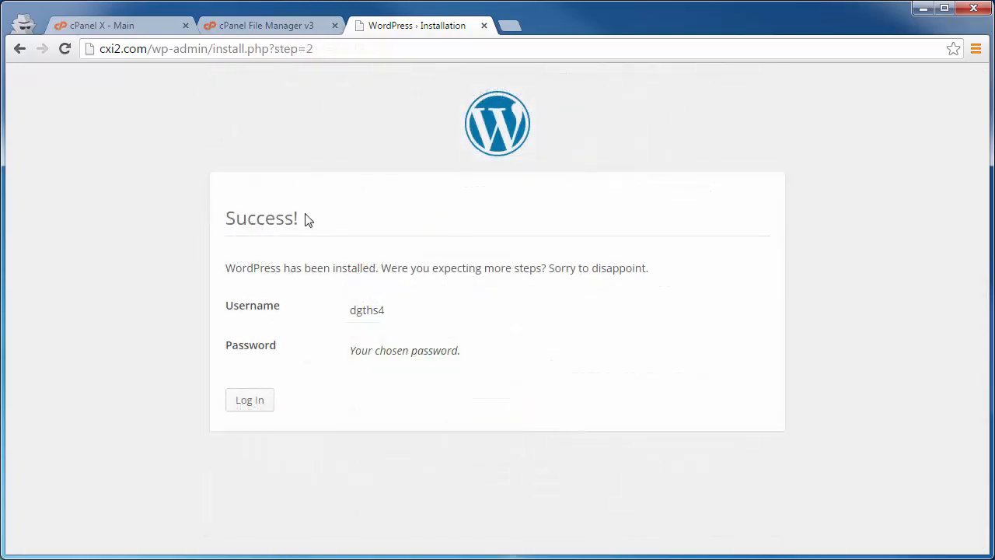
Step: Log in to the new WordPress site with the admin username and password
left_click(250, 403)
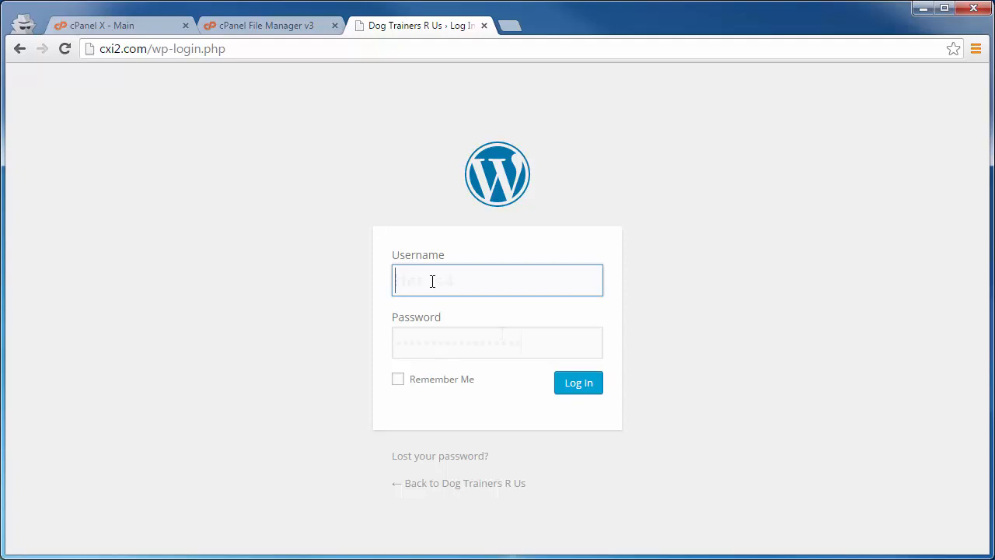
key("Tab")
left_click(568, 389)
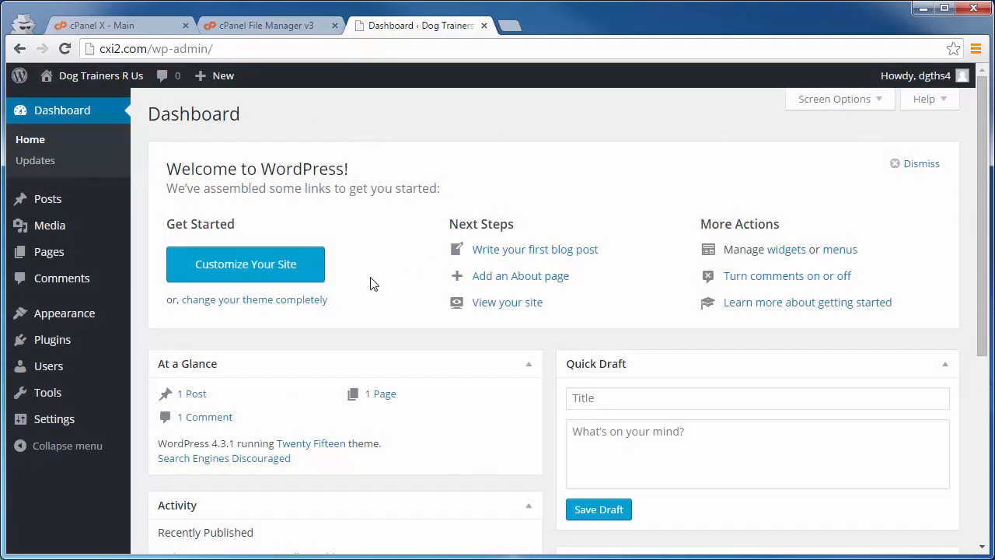
Step: Open the Reading settings in the WordPress admin area
left_click(54, 419)
mouse_move(20, 423)
left_click(158, 448)
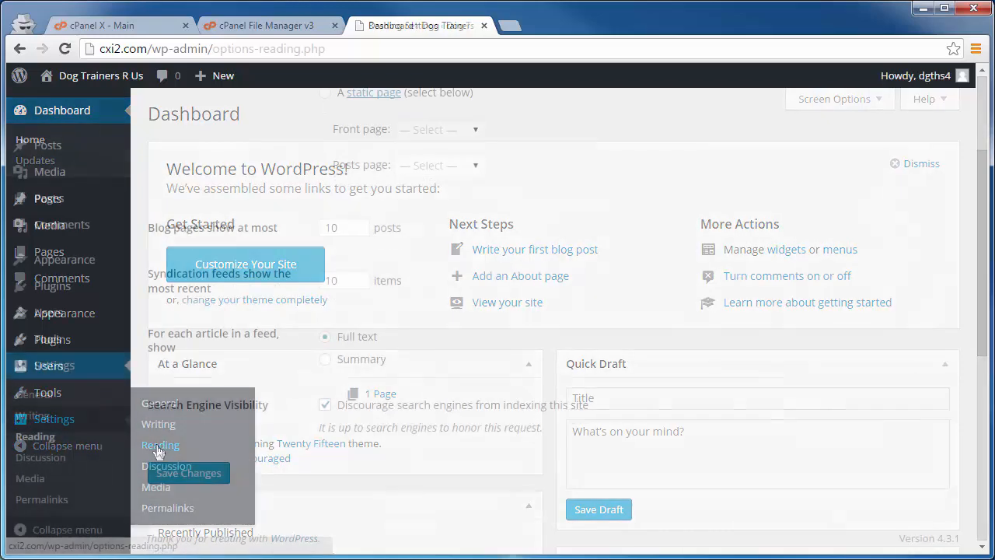